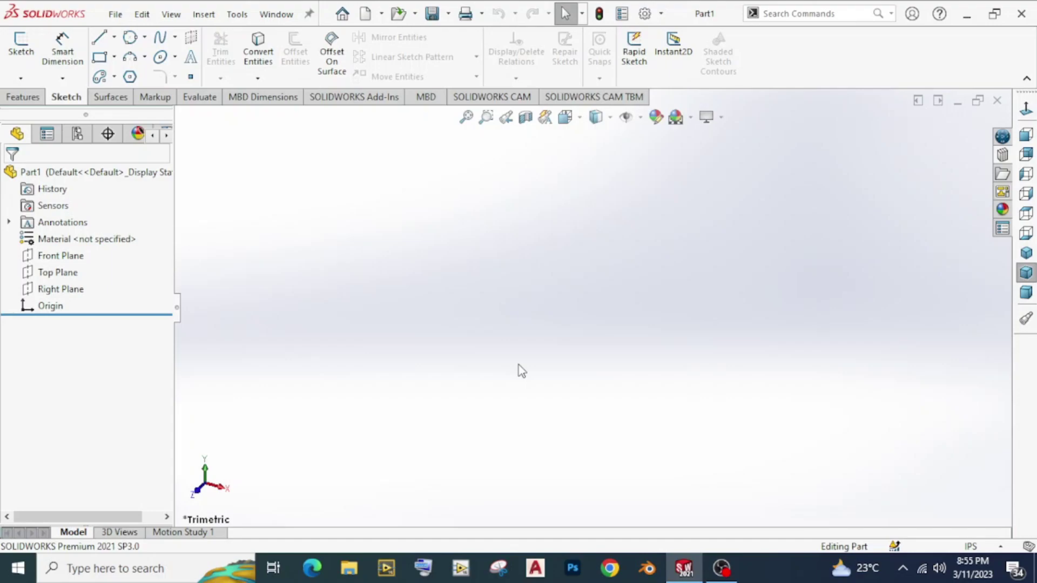
Step: Set the document units to MMGS (millimeter, gram, second) and start a sketch on the Front Plane
click(971, 547)
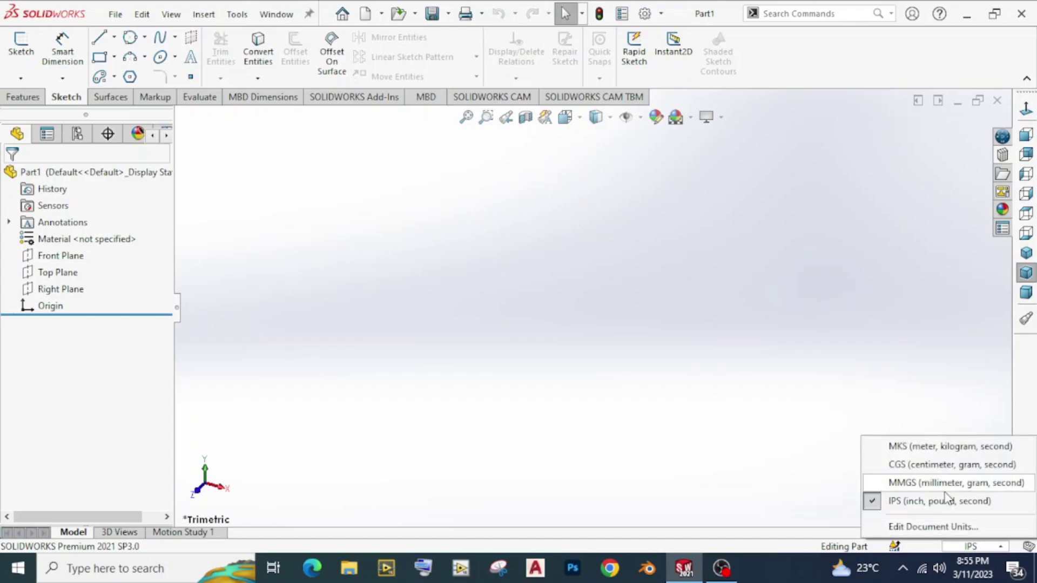
click(929, 479)
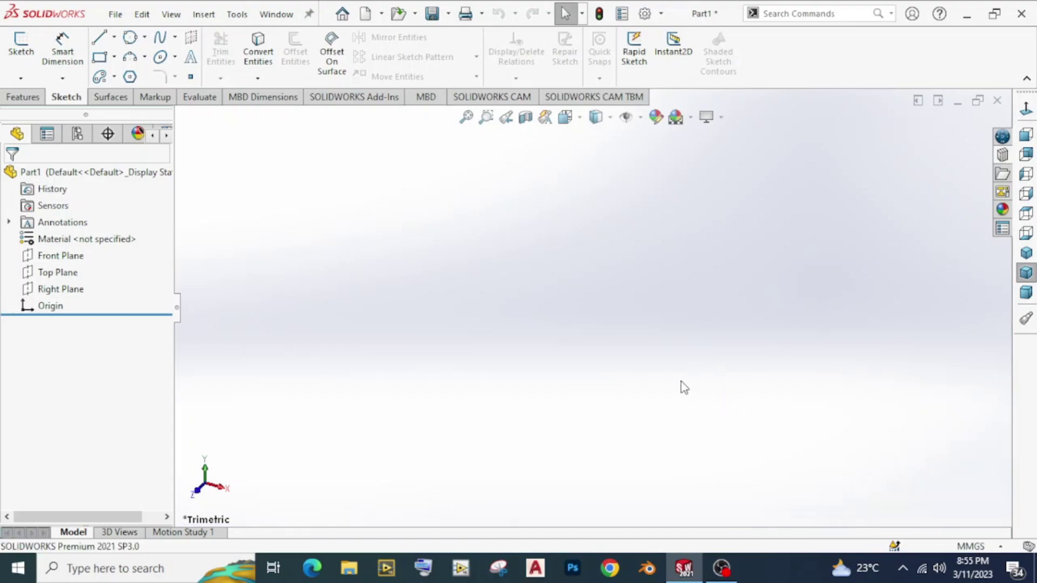
click(55, 259)
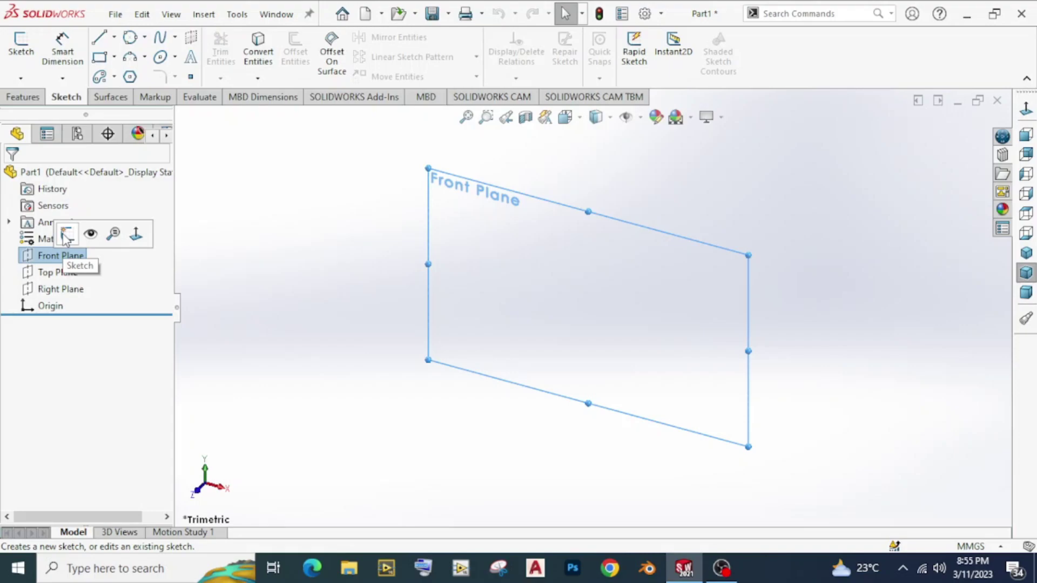
click(65, 235)
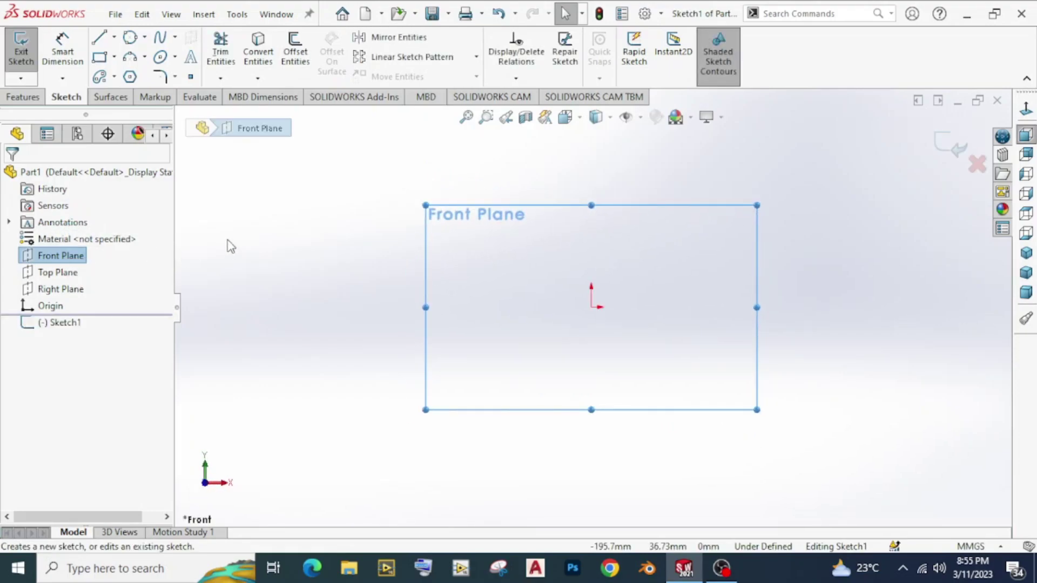
Step: Draw a closed seven-point spline about 200 mm wide from the origin, with two upper peaks and a rounded underside
click(176, 39)
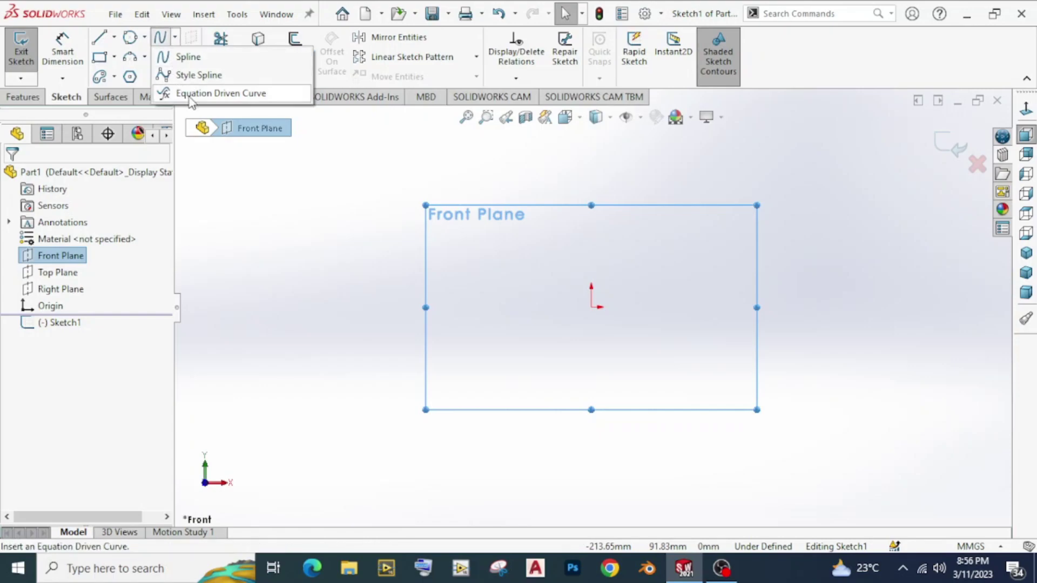
click(195, 63)
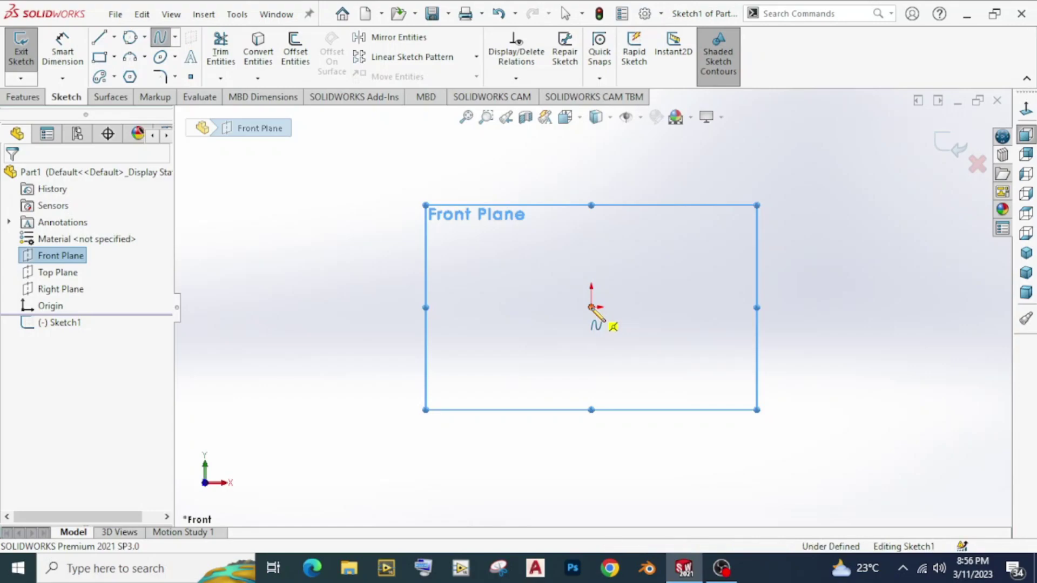
click(591, 307)
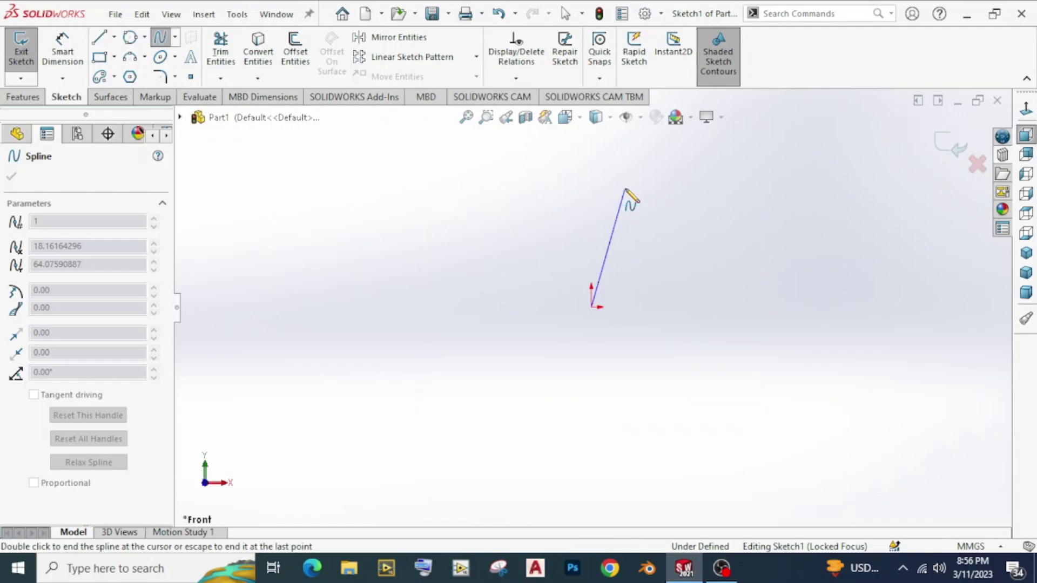
click(625, 189)
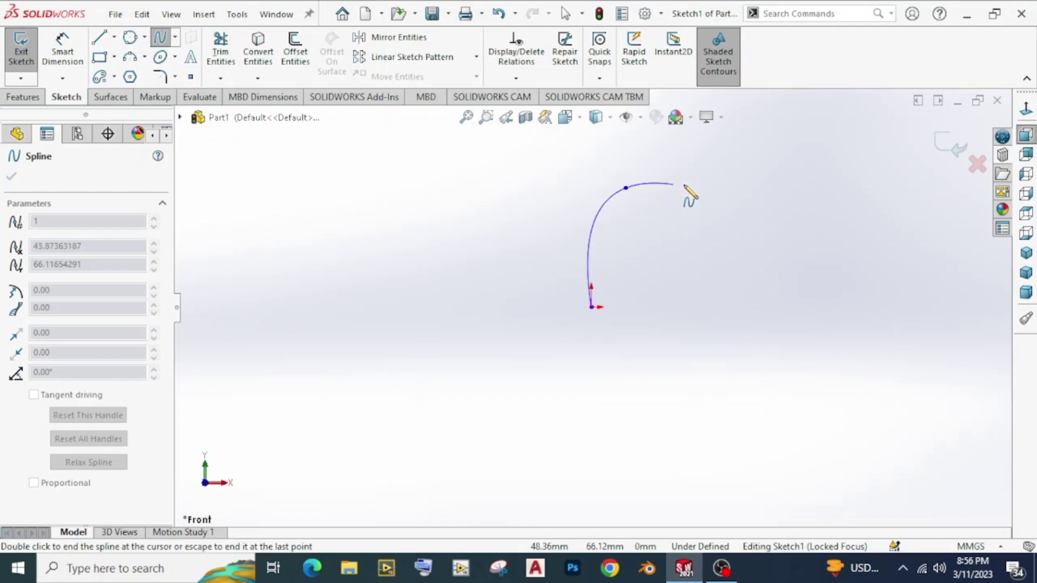
click(729, 244)
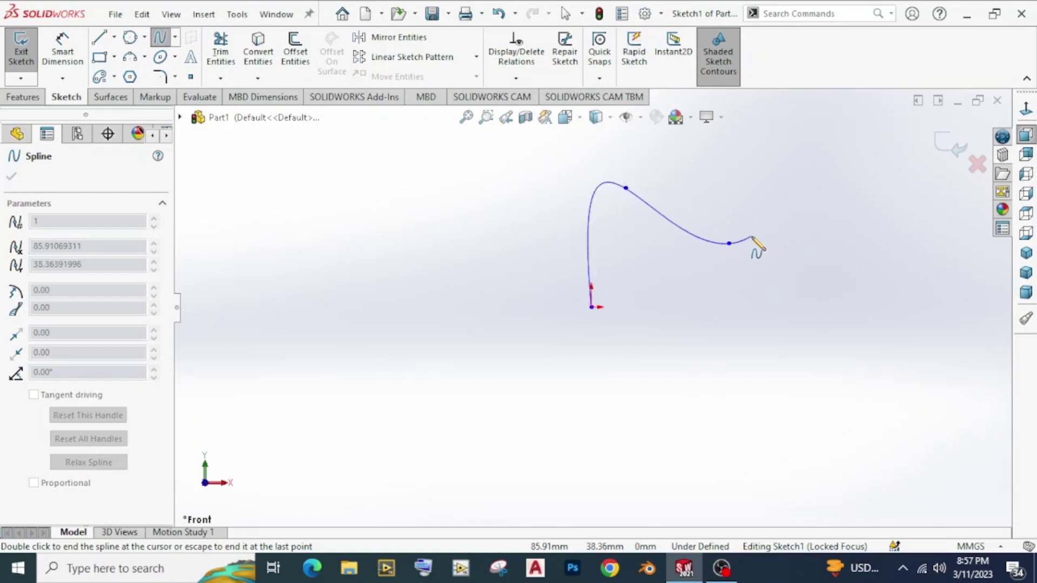
click(834, 182)
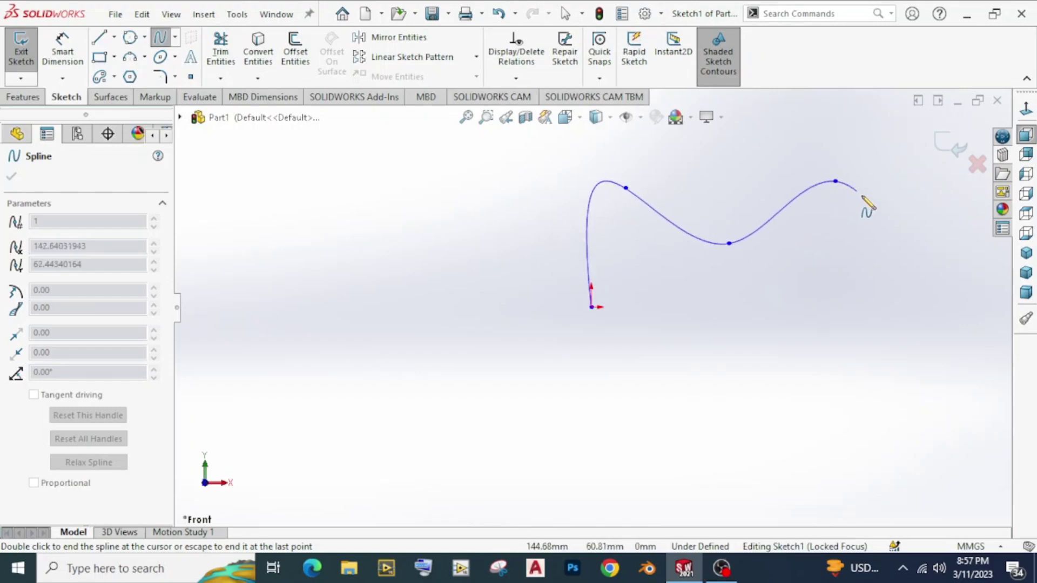
click(923, 237)
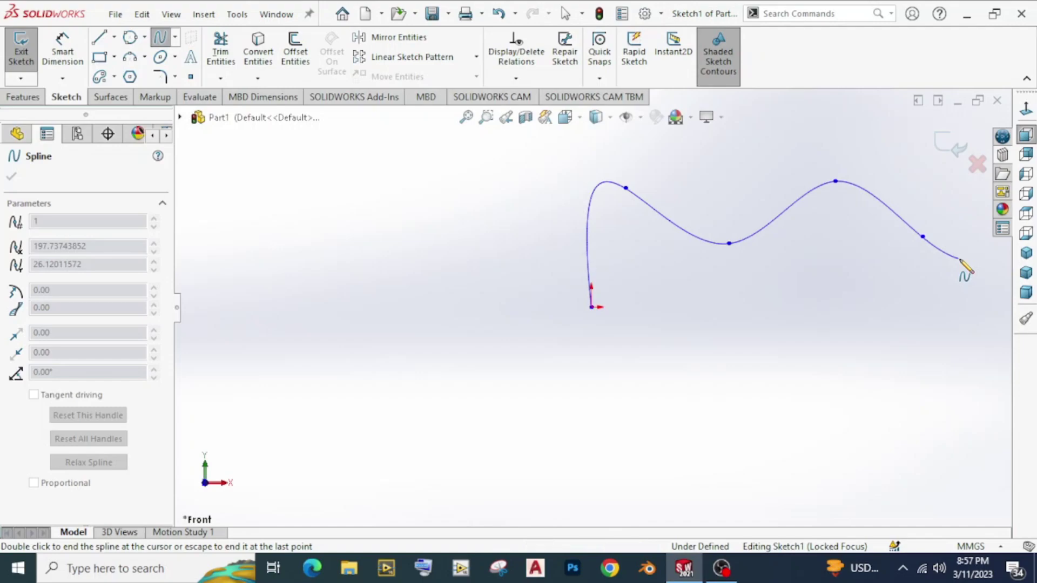
click(960, 260)
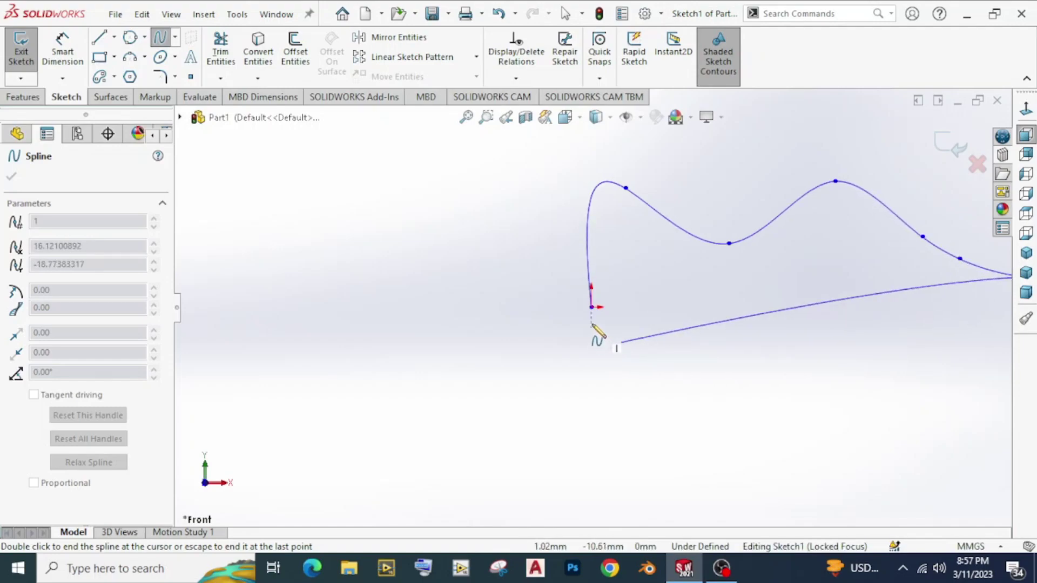
click(645, 368)
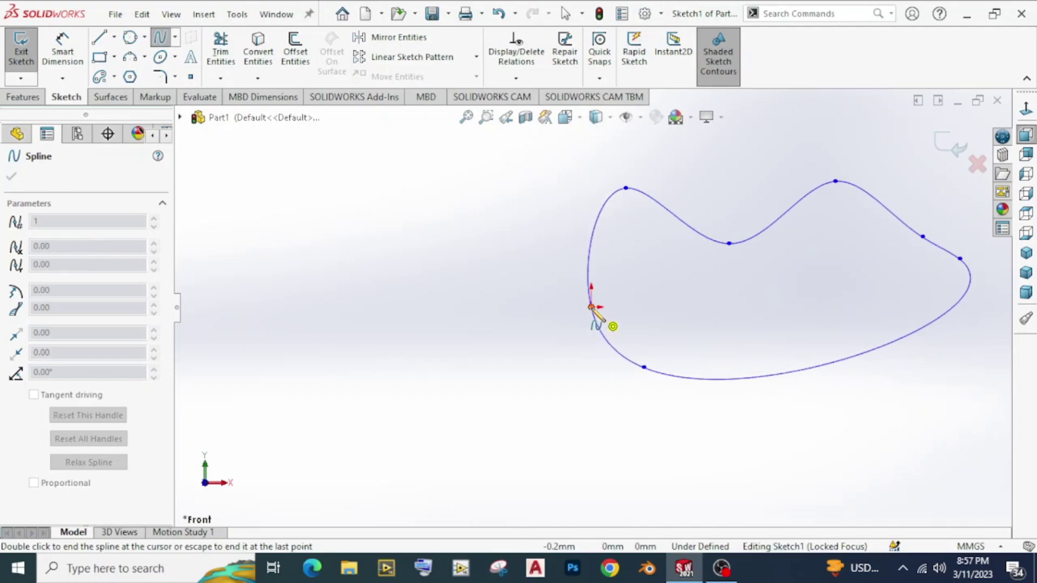
click(591, 307)
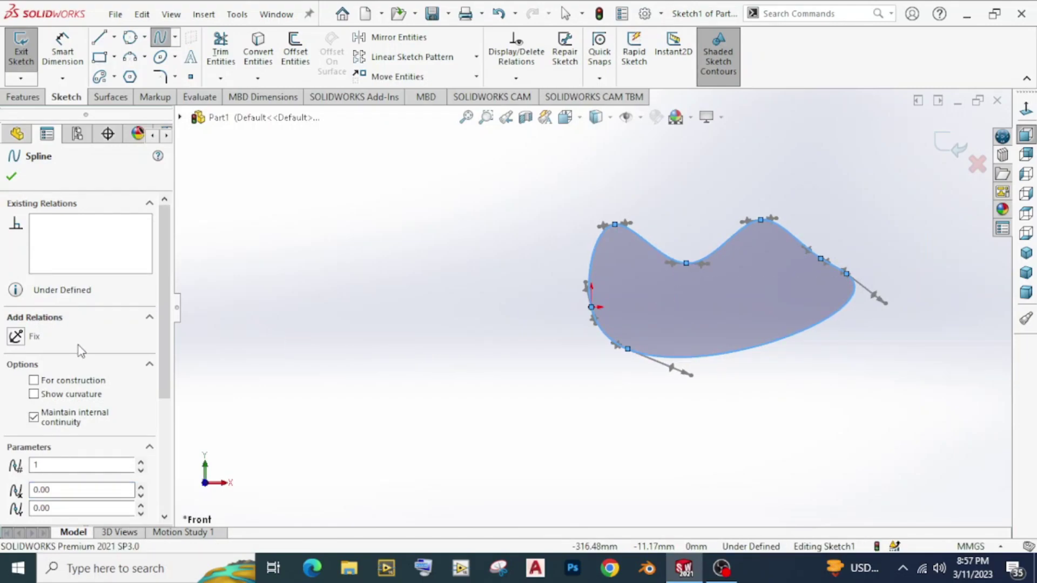
Step: Review the spline's options and parameters, switch to spline point number 5, and end the Spline tool
scroll(79, 345, down, 3)
scroll(77, 331, up, 3)
scroll(43, 335, down, 3)
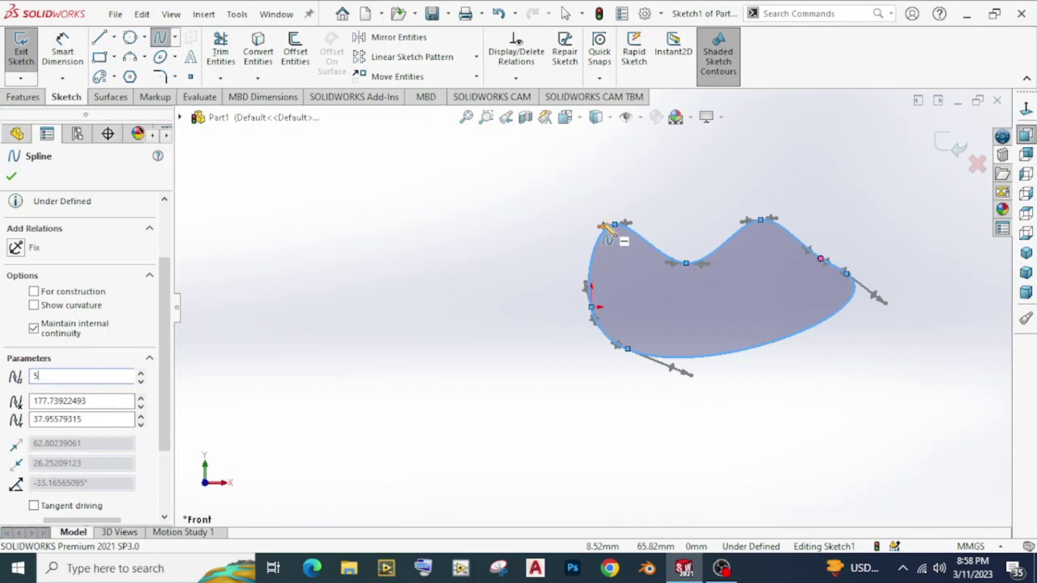
scroll(601, 225, down, 3)
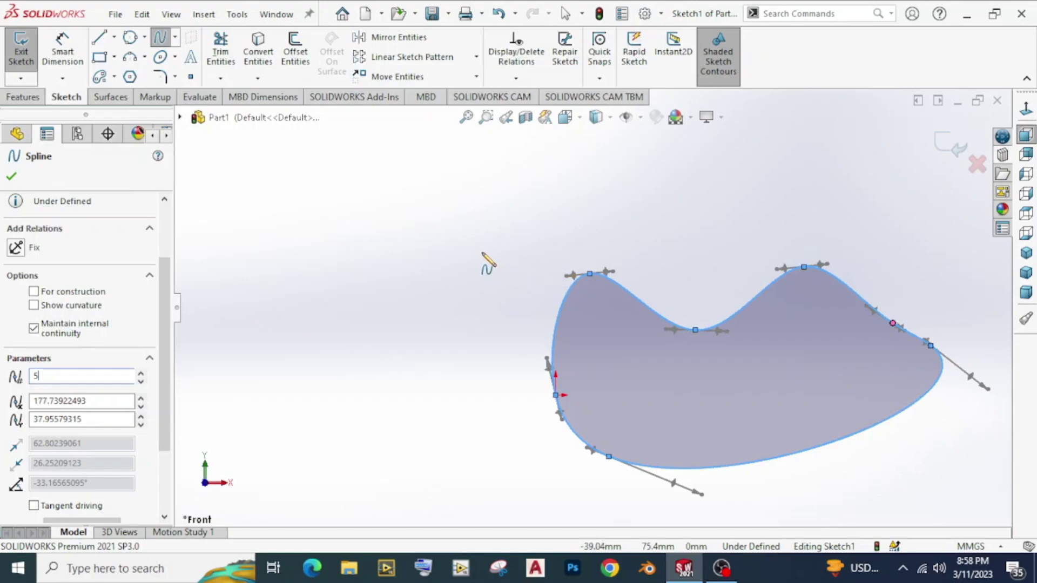
right_click(459, 248)
click(482, 257)
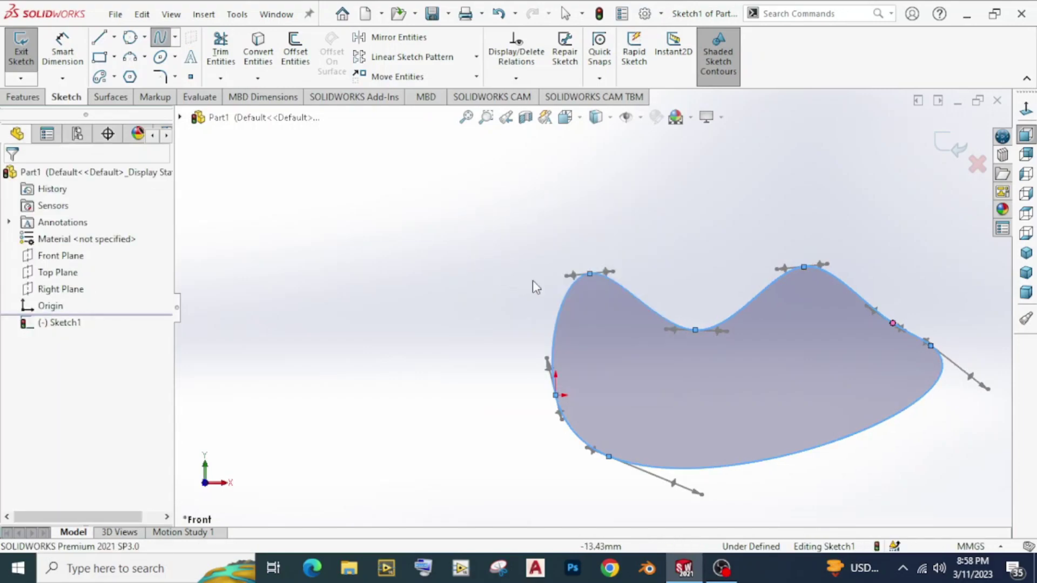
Step: Reshape the spline by moving the tangency handles at its two upper peaks and adjusting the lower point nearest the origin
click(579, 277)
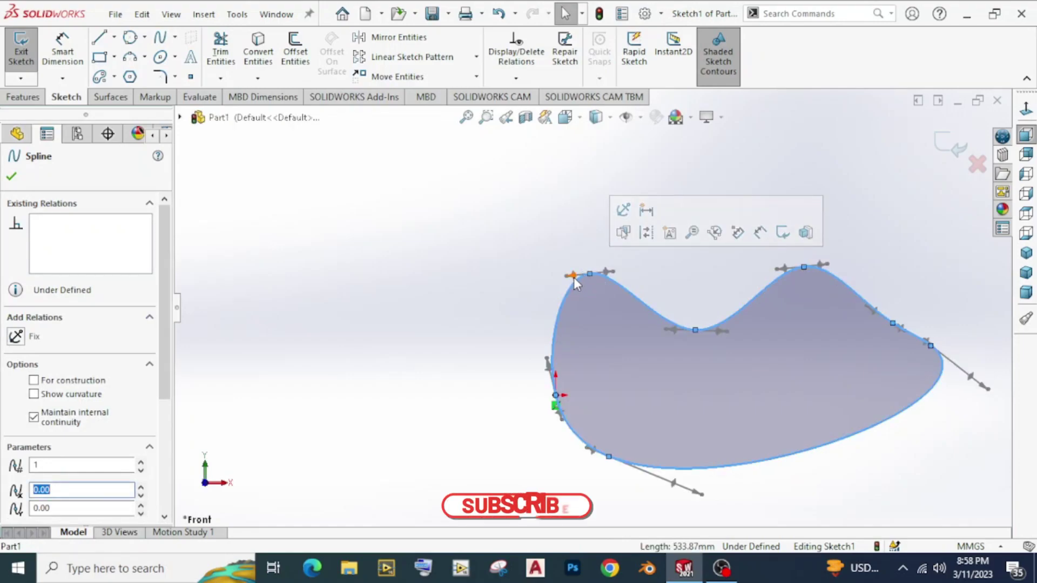
mouse_move(573, 277)
mouse_down()
mouse_move(565, 300)
mouse_move(593, 300)
mouse_move(531, 308)
mouse_move(572, 296)
mouse_up()
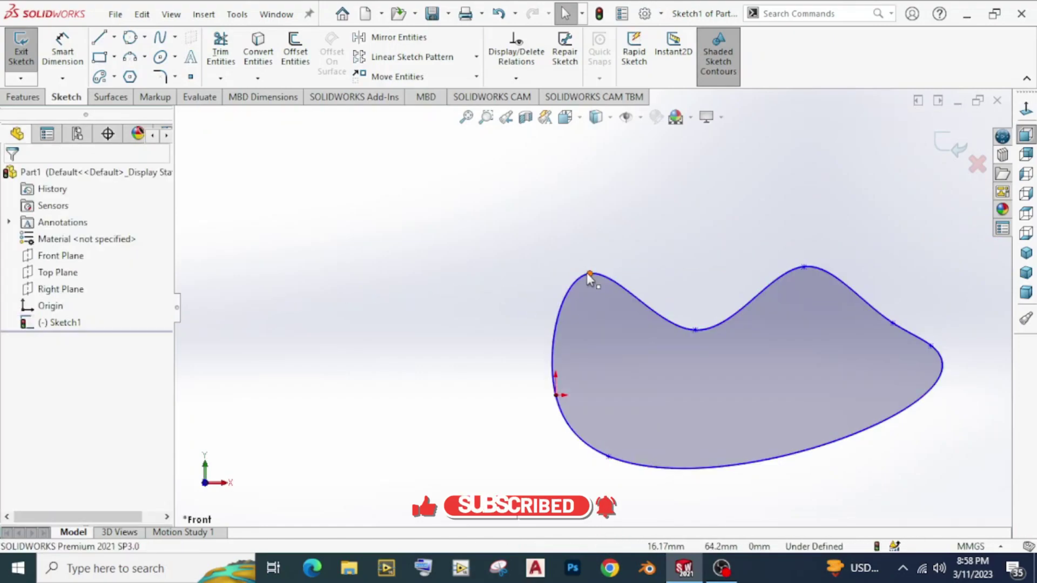
click(587, 274)
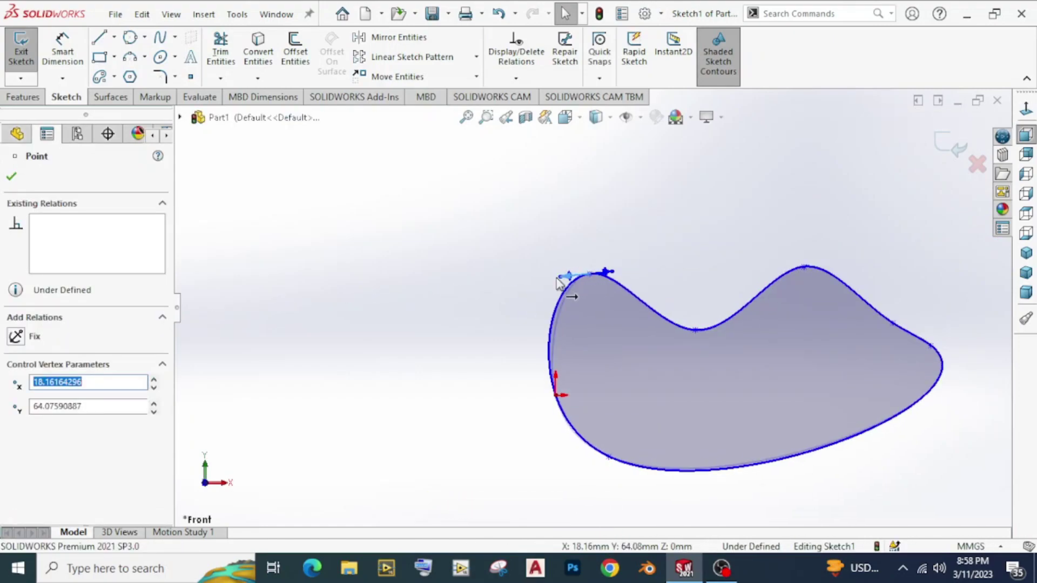
drag(560, 278, 529, 280)
mouse_move(603, 271)
mouse_down()
mouse_move(670, 264)
mouse_move(605, 291)
mouse_move(599, 276)
mouse_up()
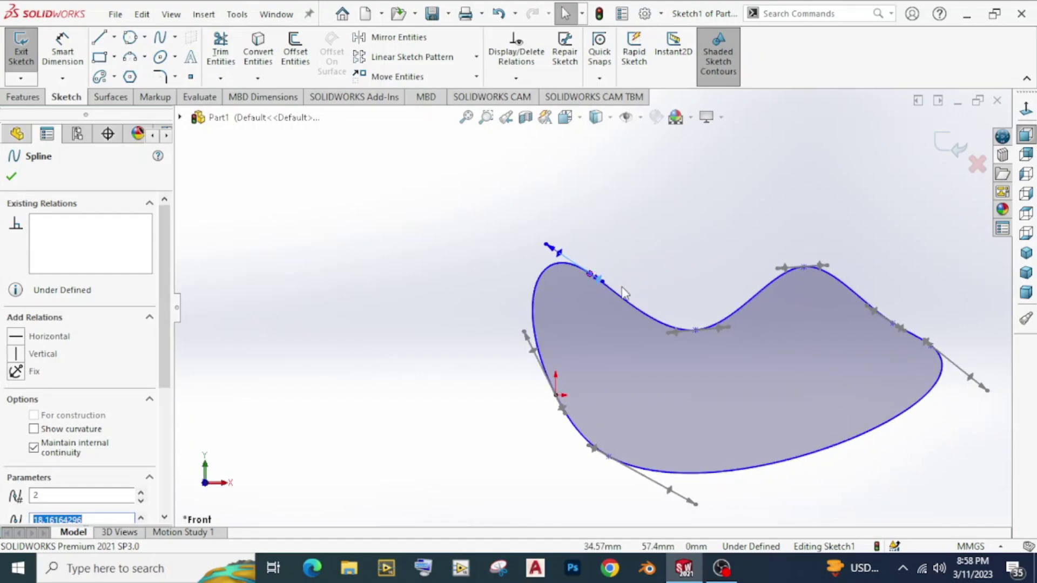
mouse_move(816, 270)
mouse_down()
mouse_move(805, 286)
mouse_move(816, 291)
mouse_move(817, 280)
mouse_up()
drag(787, 248, 724, 197)
mouse_move(596, 448)
mouse_down()
mouse_move(557, 433)
mouse_move(621, 458)
mouse_move(610, 456)
mouse_up()
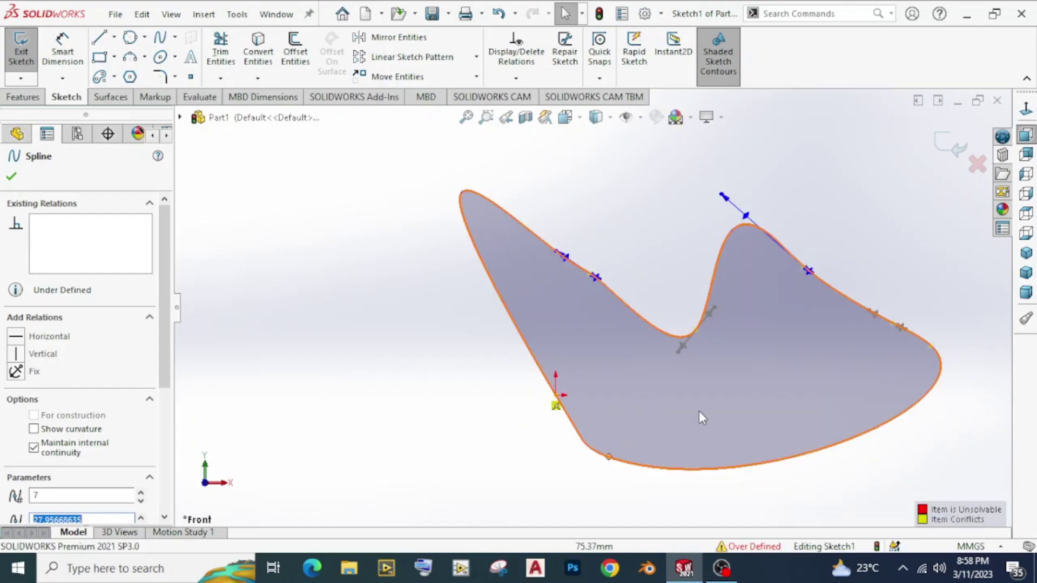
Step: Select the whole reshaped spline and delete it from the sketch
scroll(675, 391, up, 5)
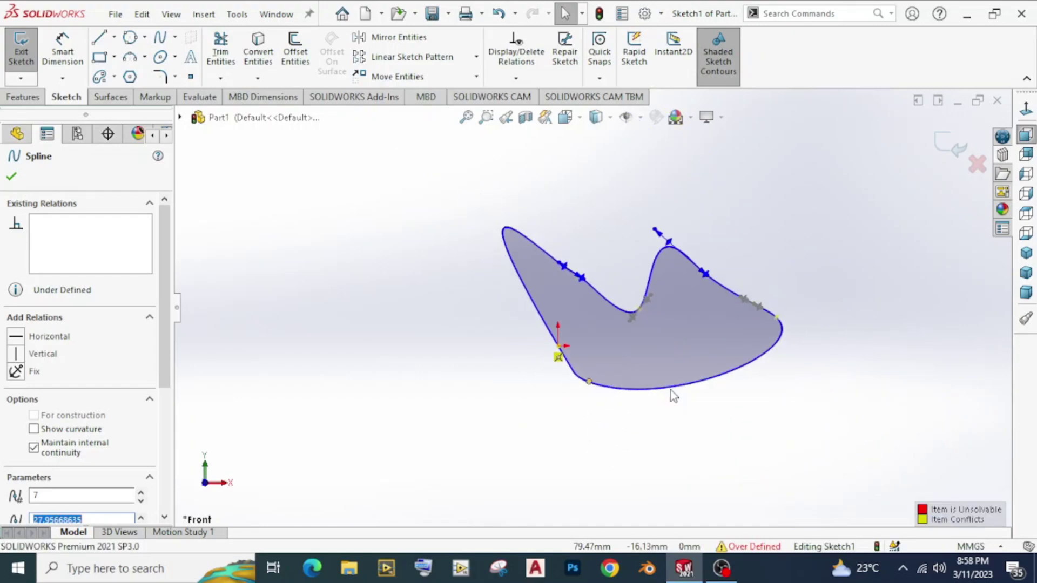
click(497, 328)
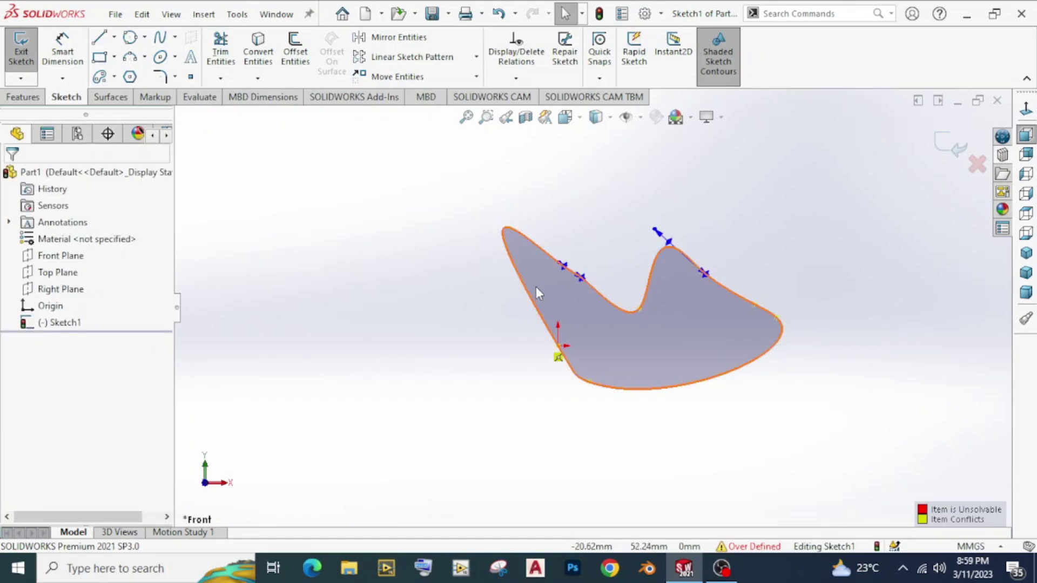
drag(403, 174, 826, 479)
key(Delete)
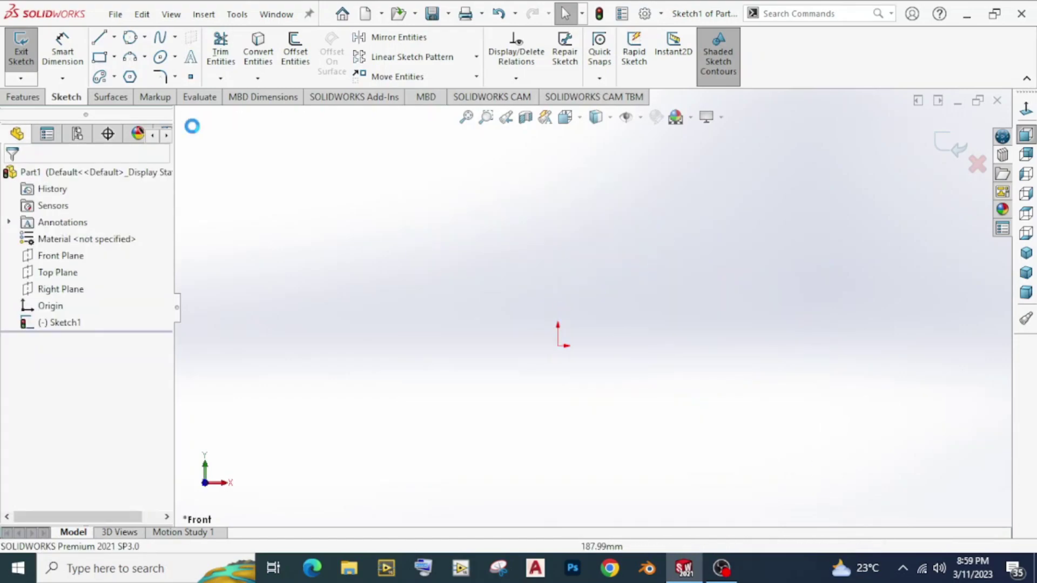
Step: Draw a closed eight-point spline about 300 mm wide from the origin, narrowed in the middle like a bow tie, and end the Spline tool
click(159, 37)
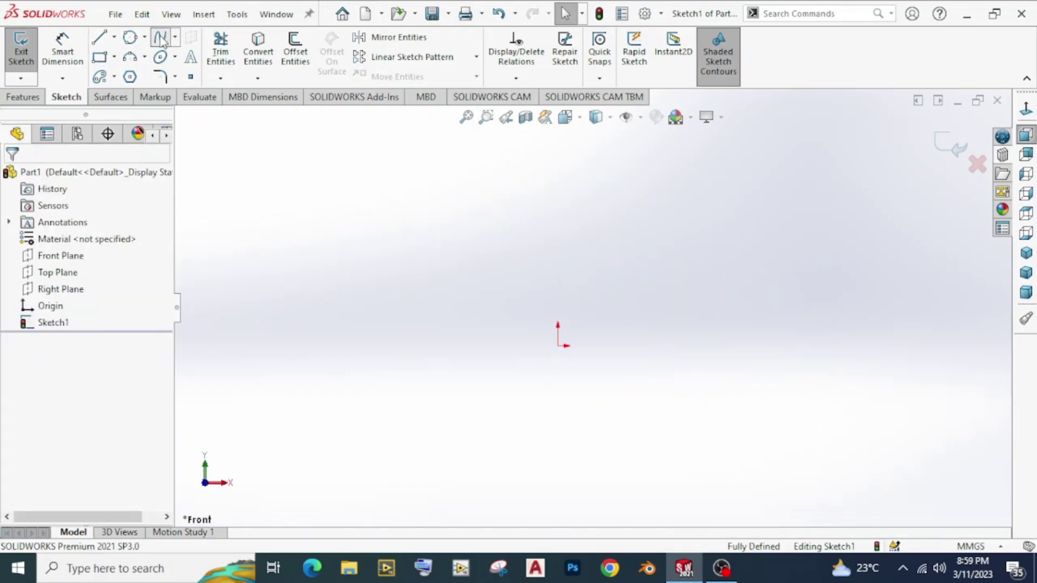
click(559, 345)
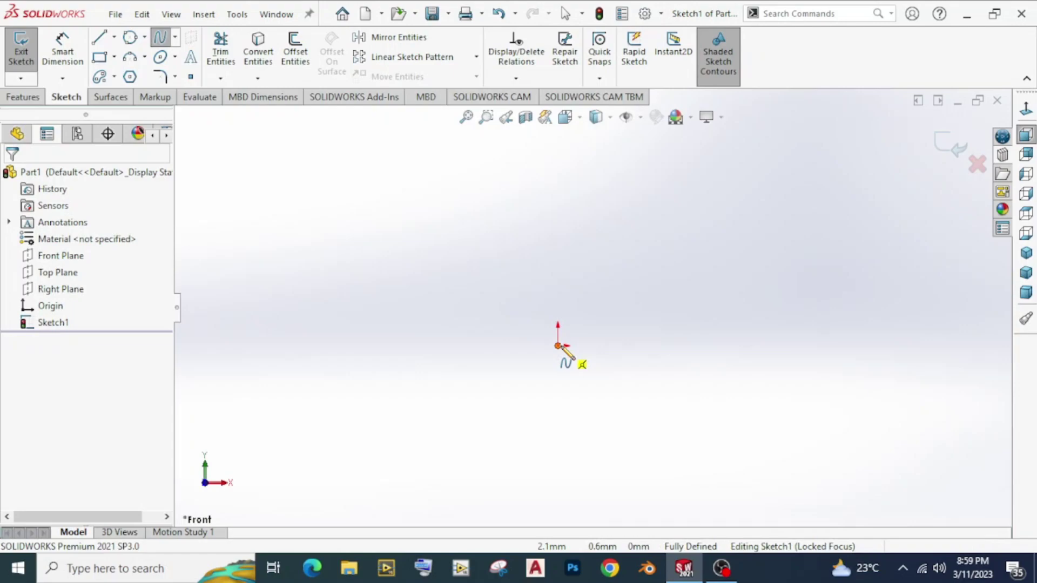
click(577, 212)
click(698, 286)
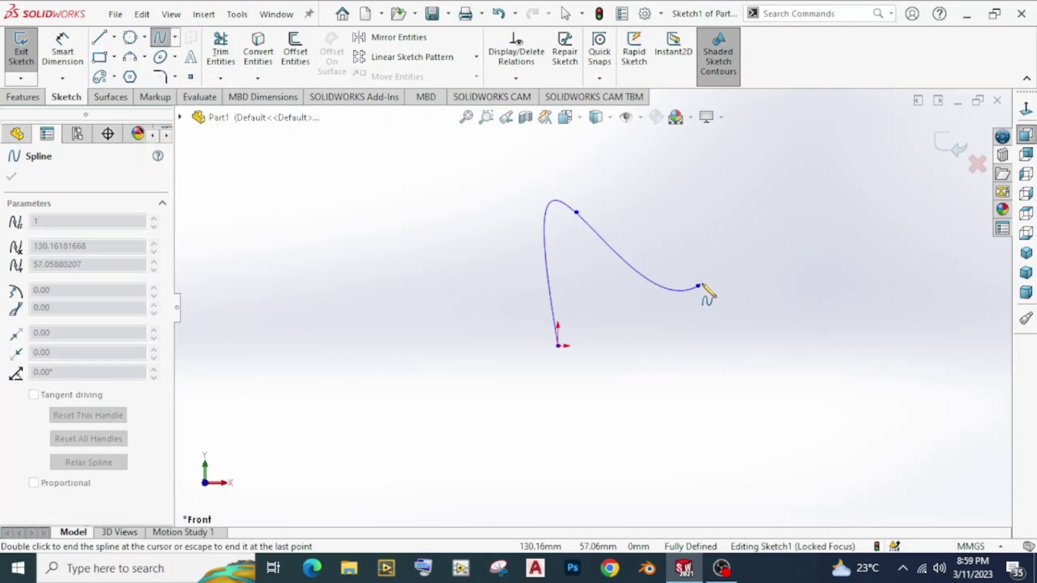
click(794, 193)
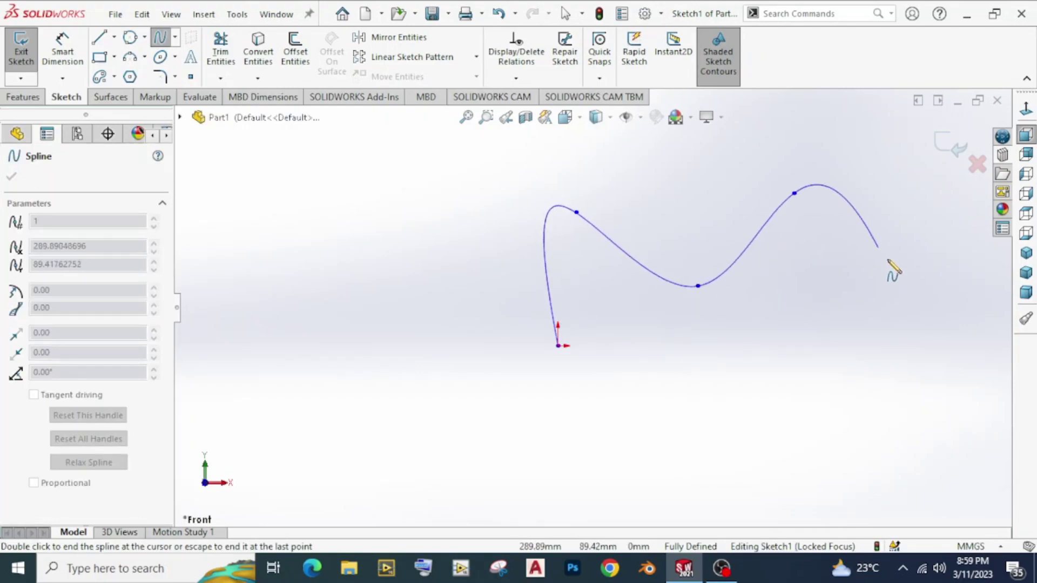
click(884, 272)
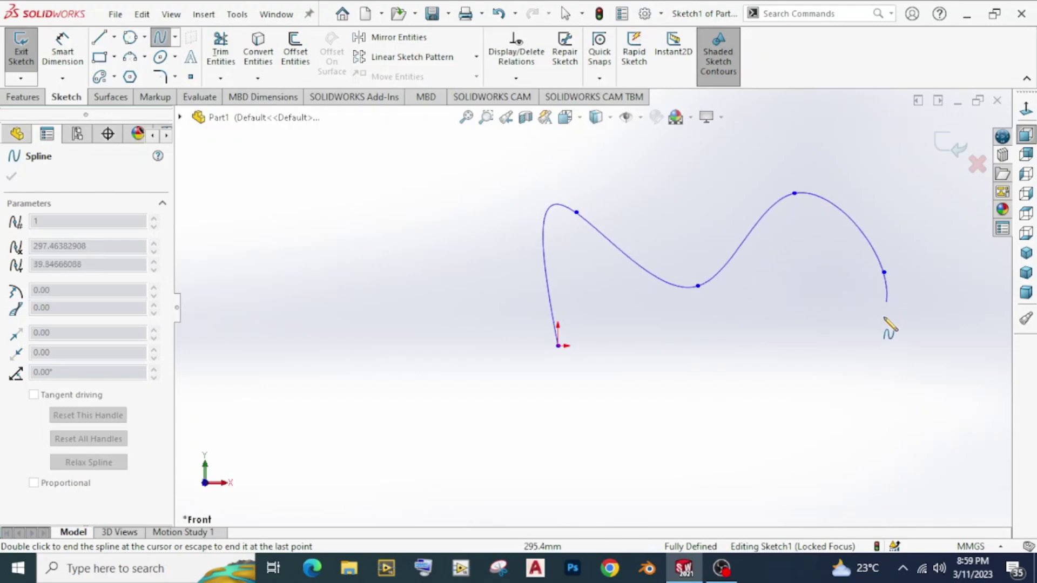
click(859, 420)
click(732, 357)
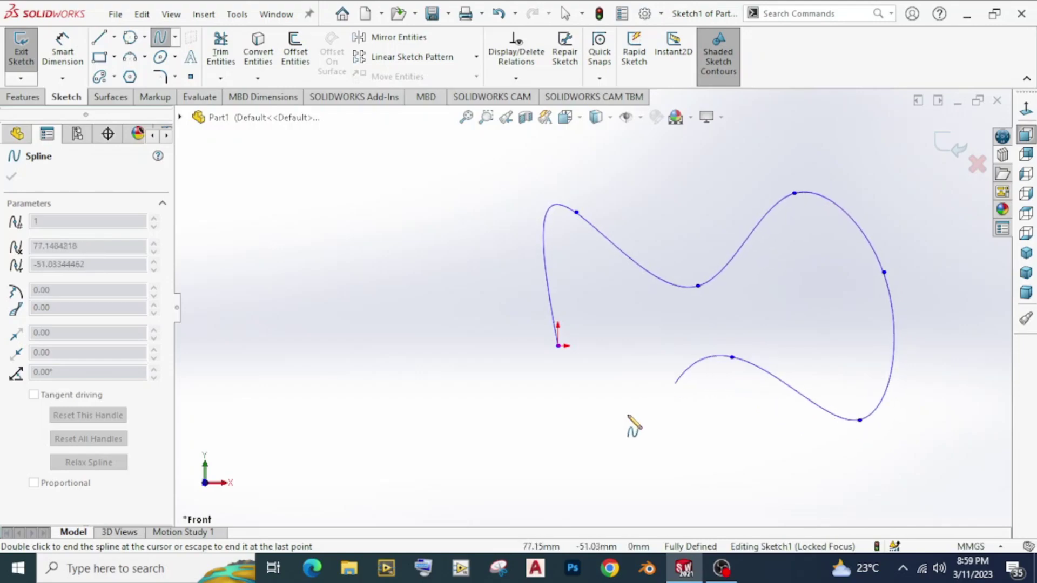
click(609, 441)
click(558, 346)
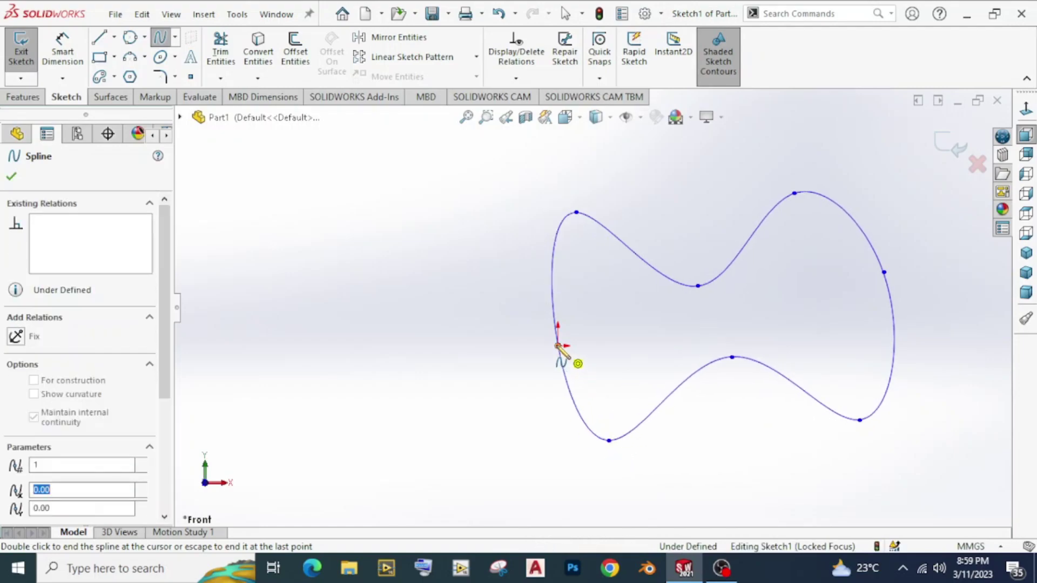
right_click(439, 316)
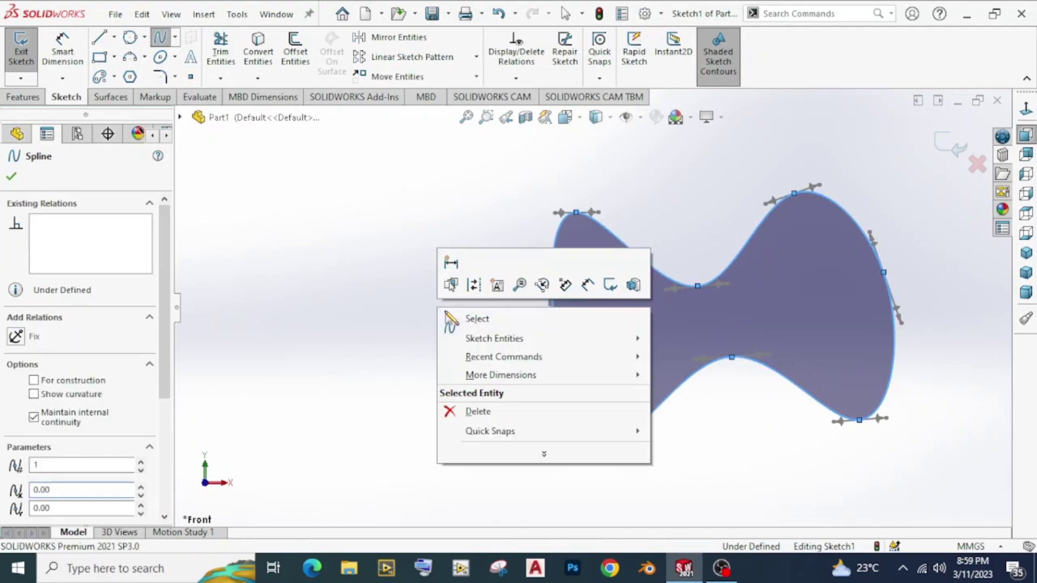
click(465, 323)
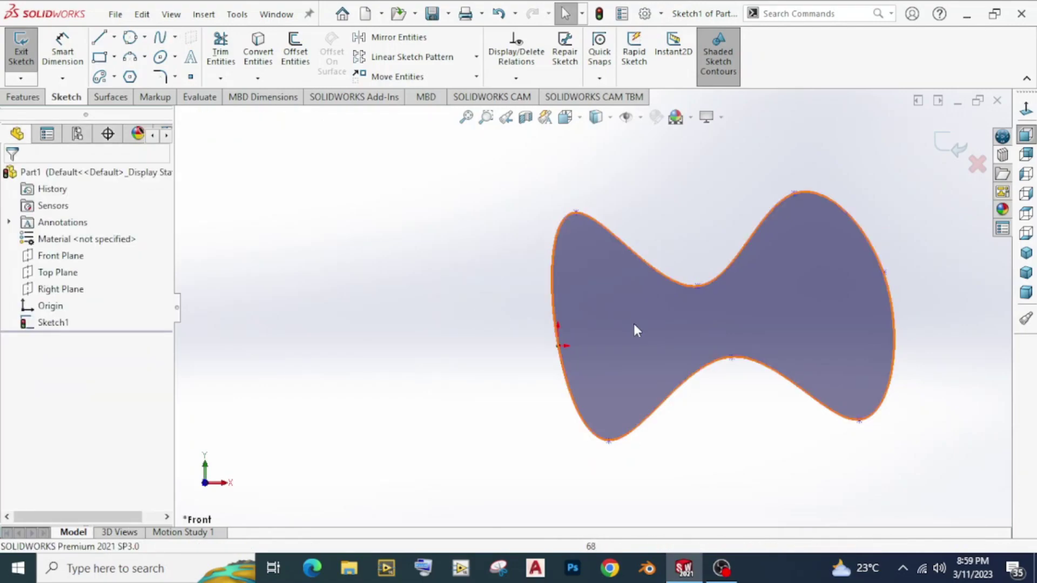
Step: Dimension the total curve length of the closed bow-tie spline and set it to 500 mm
click(61, 43)
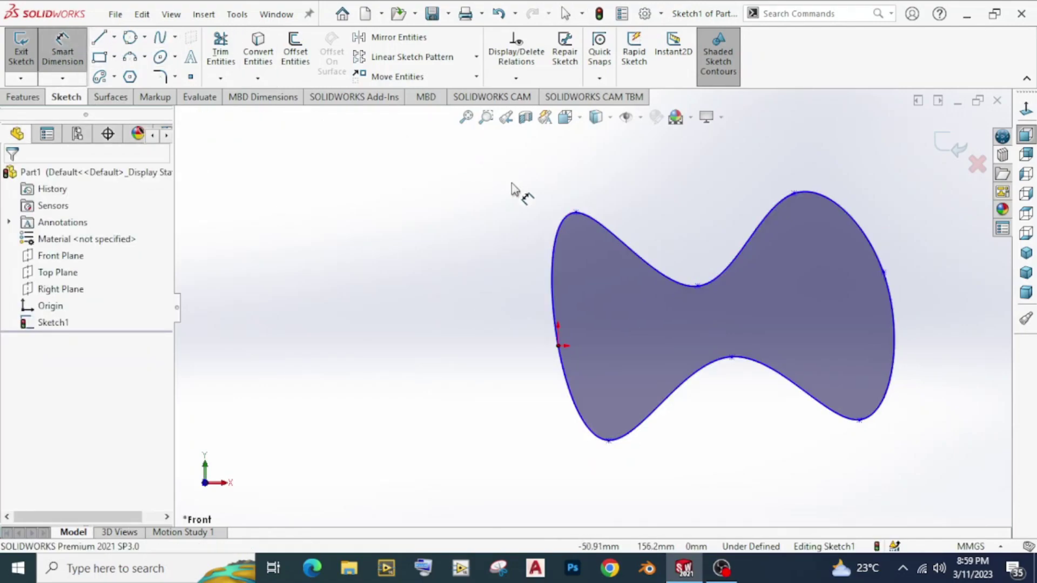
click(715, 371)
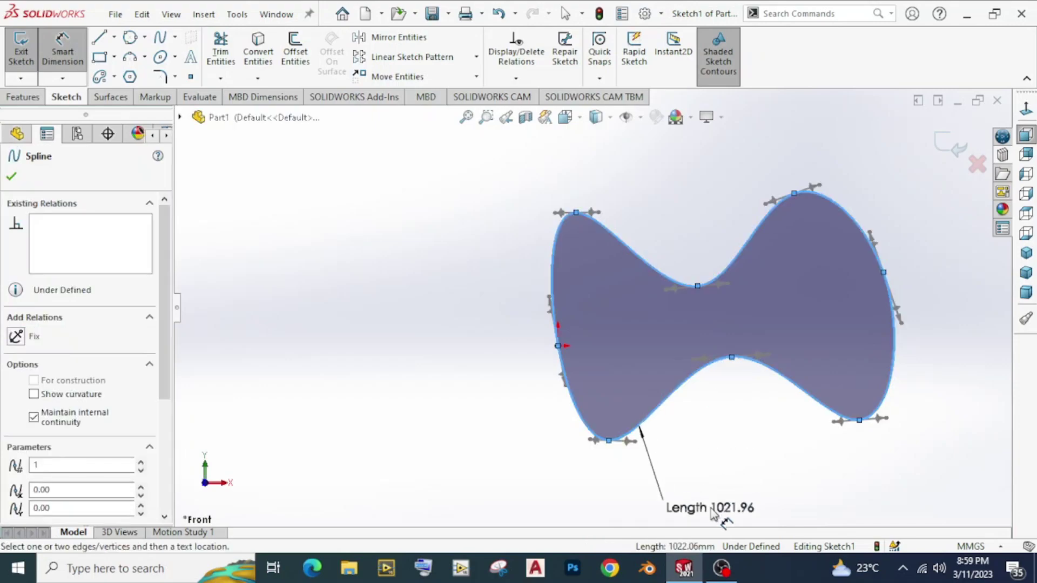
scroll(721, 502, up, 2)
scroll(712, 495, down, 3)
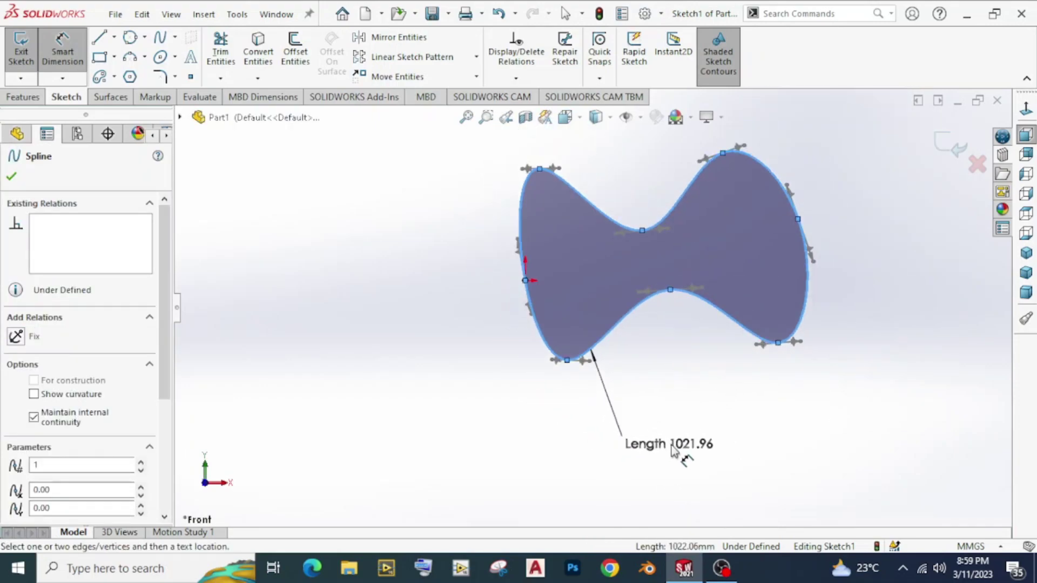
click(690, 451)
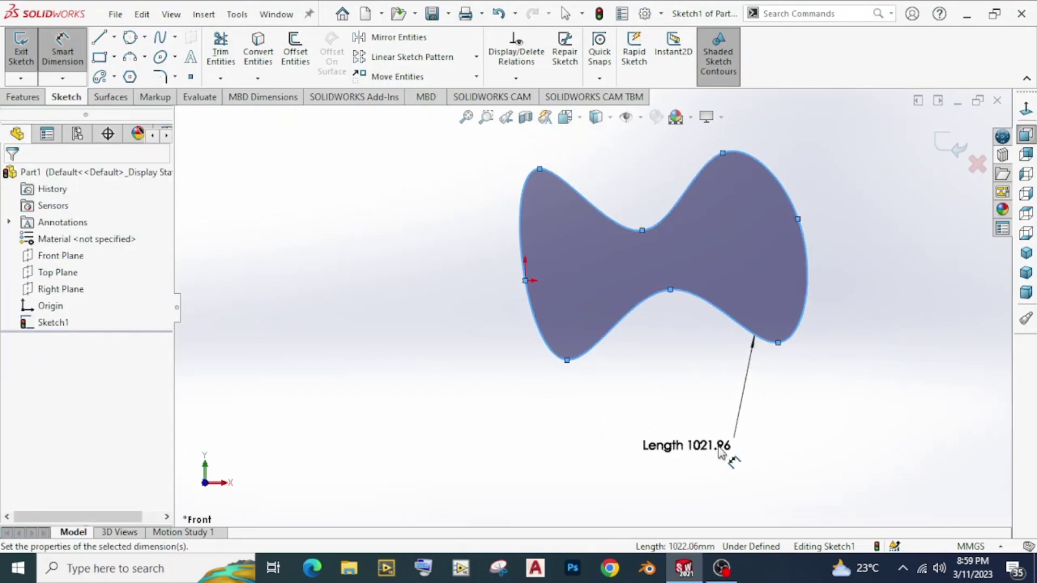
double_click(723, 455)
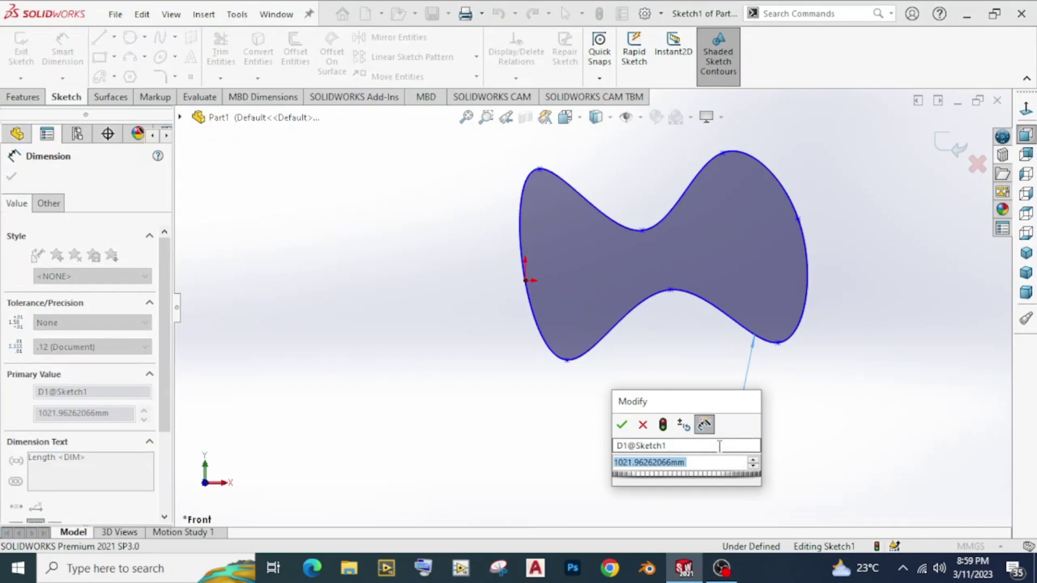
text(500)
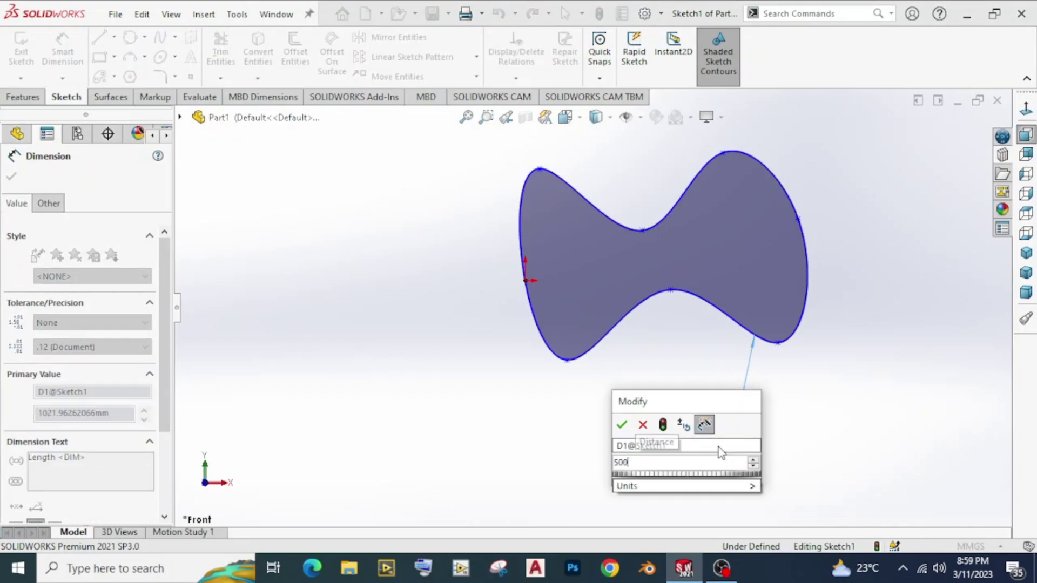
key(Return)
scroll(591, 308, up, 3)
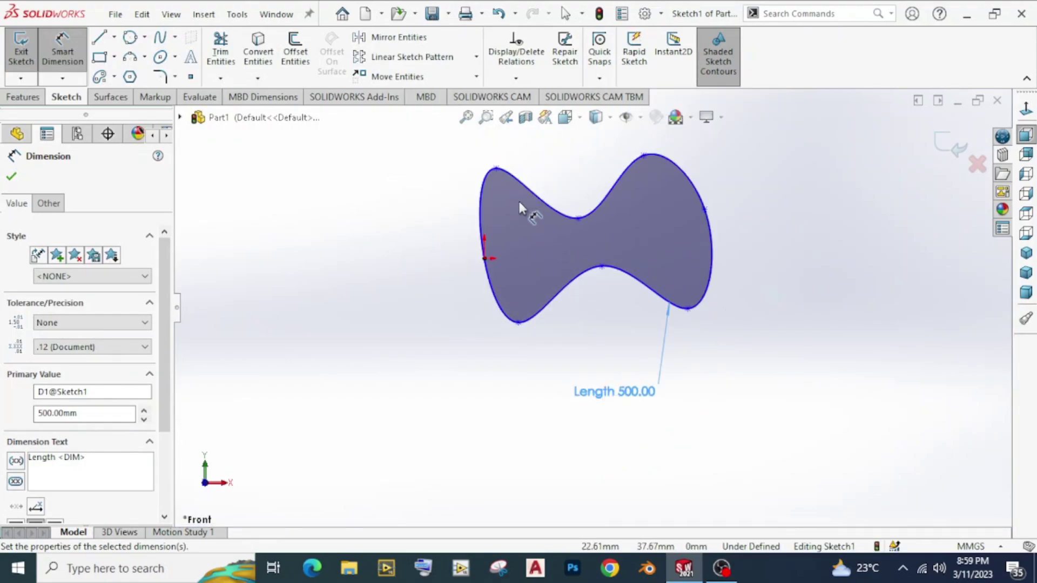
Step: Dimension the horizontal distance between the closed spline's two upper peak points and set it to 100 mm
click(498, 170)
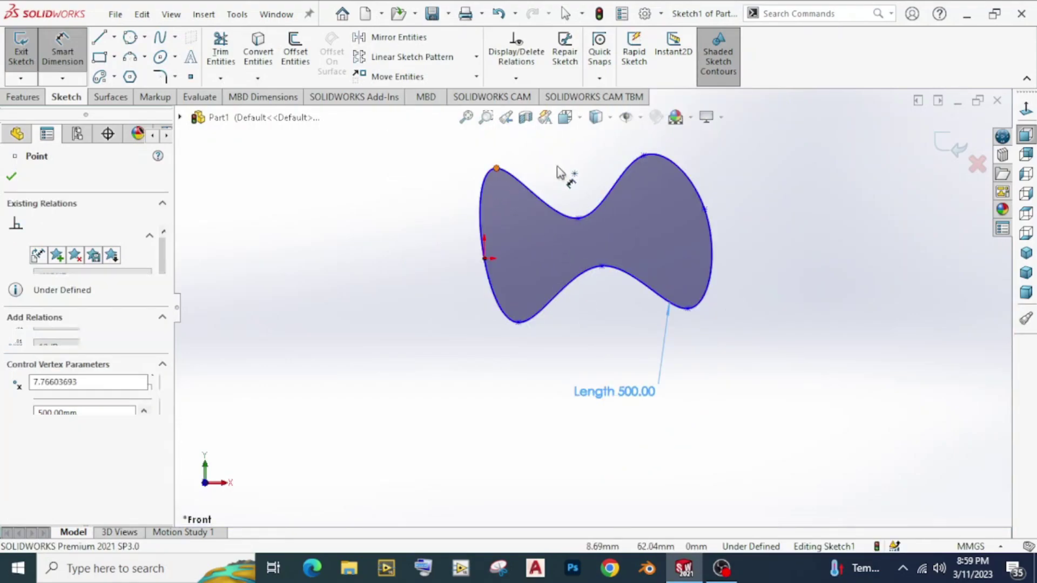
click(650, 156)
scroll(532, 177, up, 2)
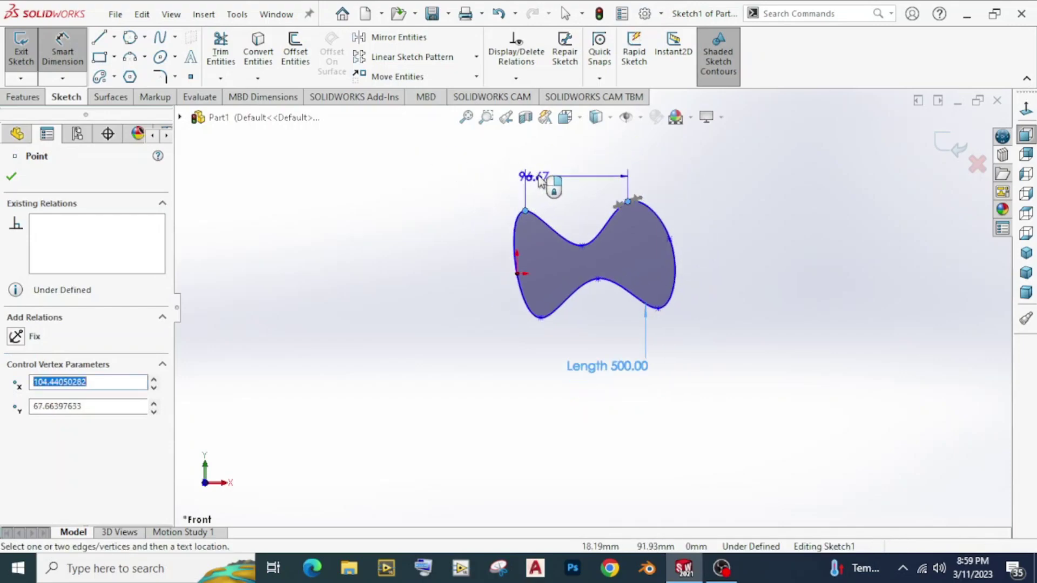
click(546, 139)
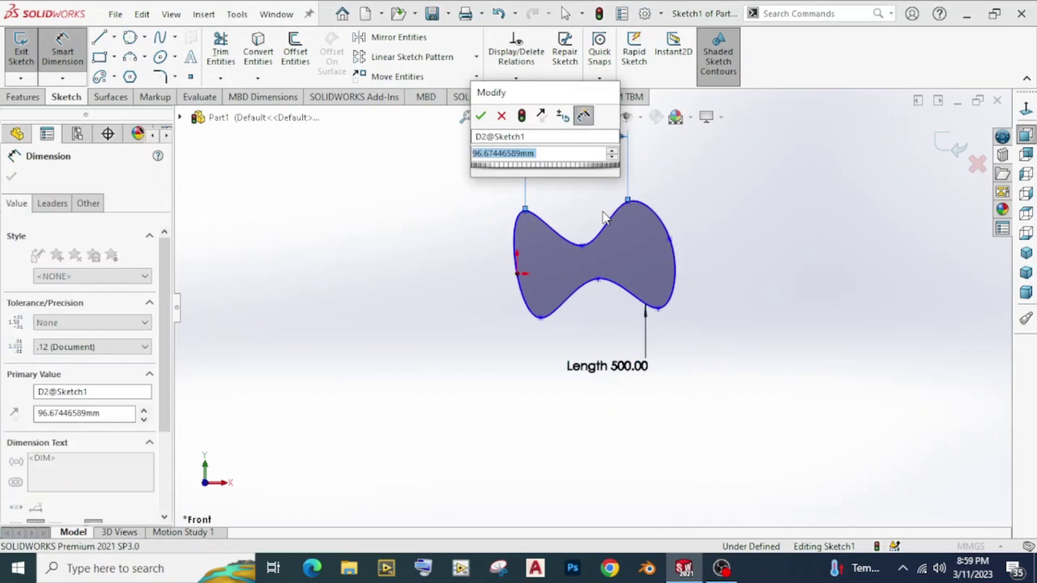
key(Escape)
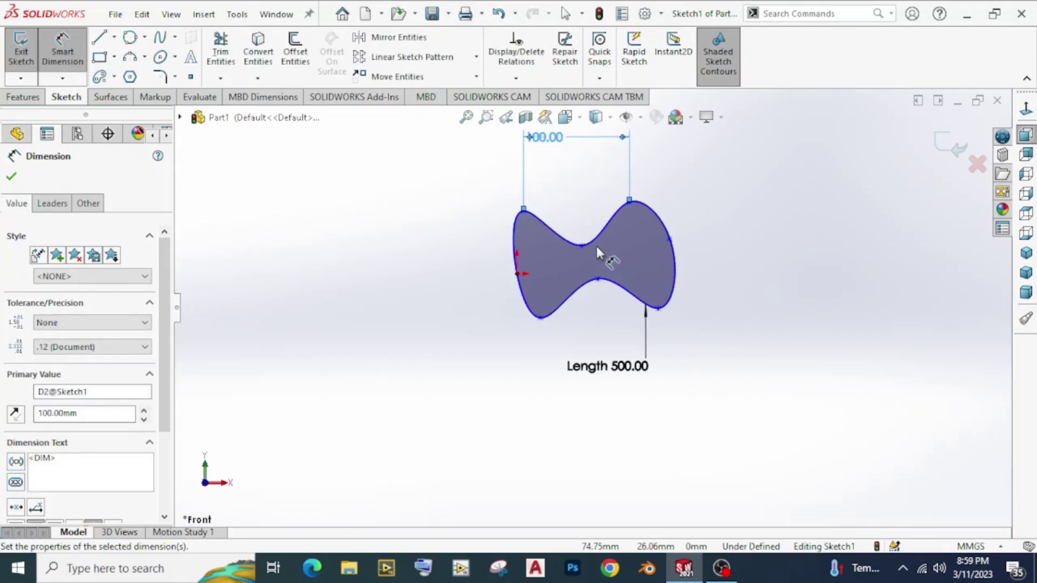
scroll(596, 246, down, 3)
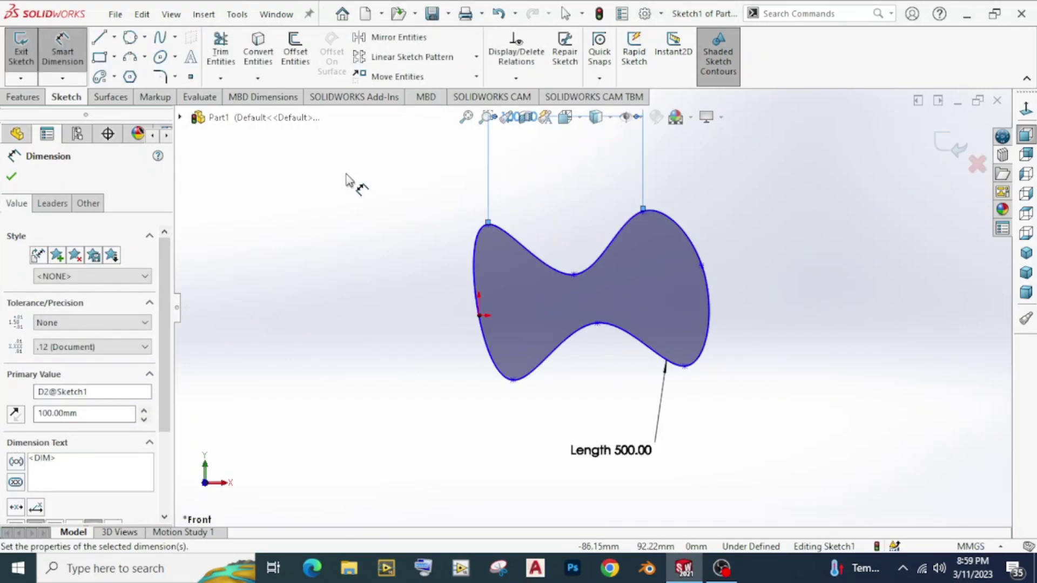
key(z)
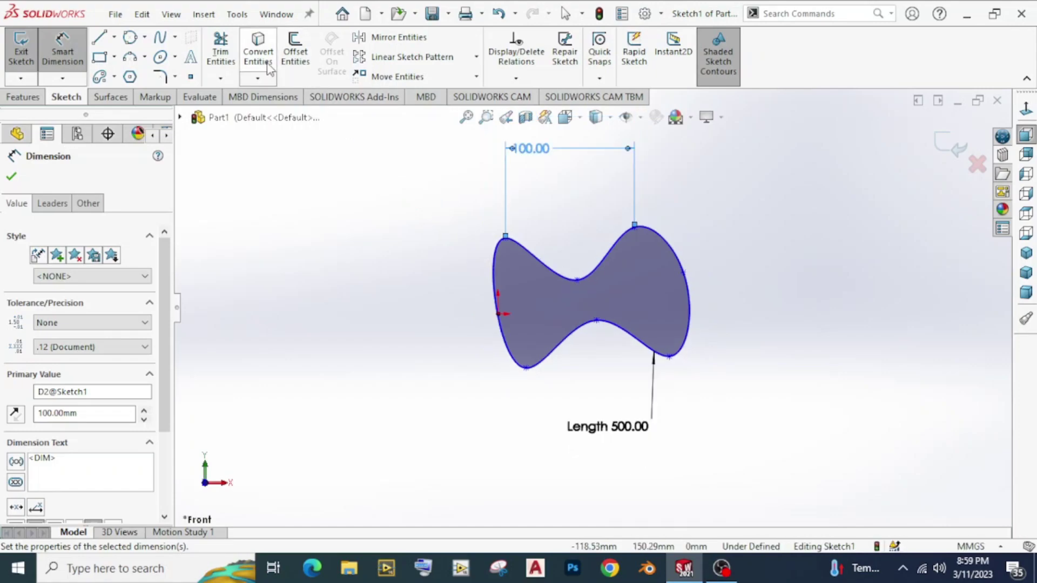
Step: Draw an open Bezier style spline with eight zigzagging control points, about 352 mm long, to the left of the closed profile
click(174, 37)
click(207, 81)
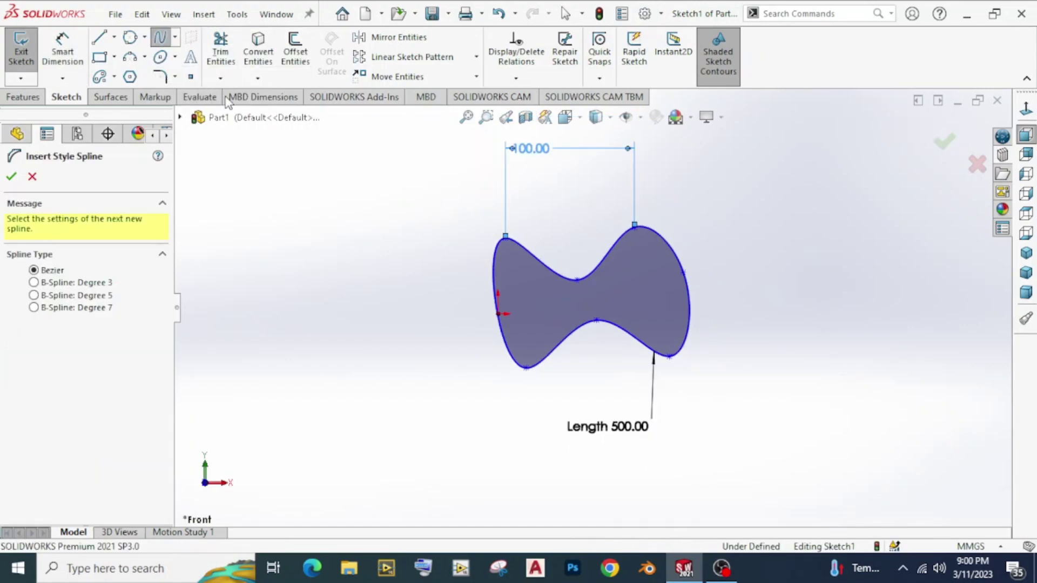
scroll(439, 340, down, 2)
scroll(434, 331, up, 2)
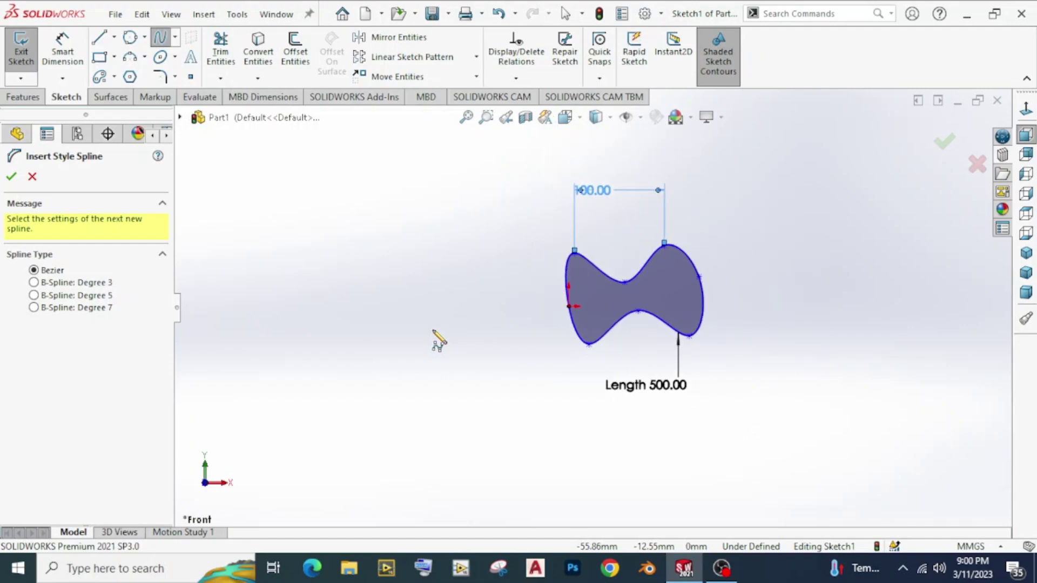
click(254, 310)
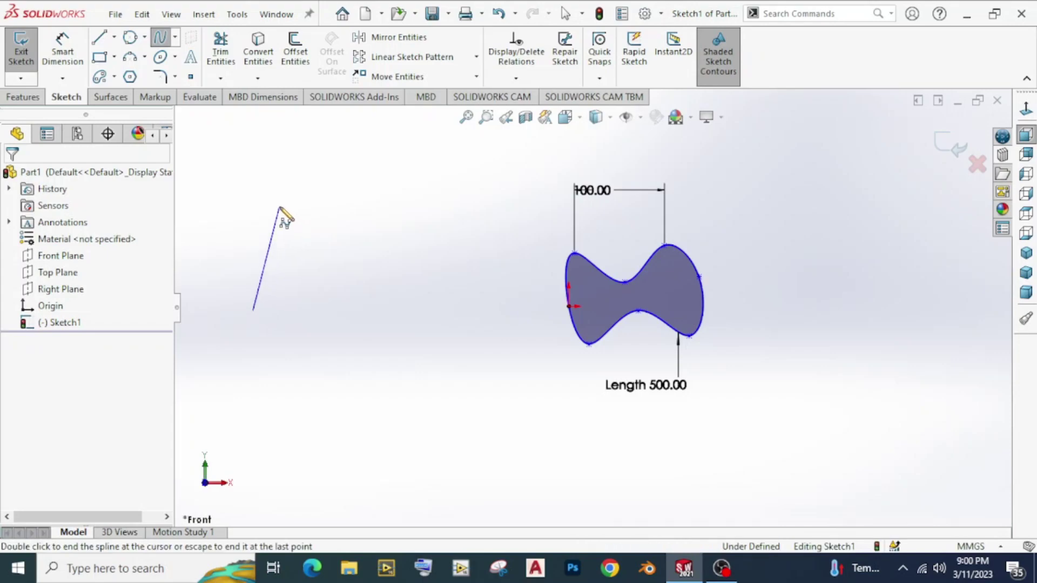
click(279, 207)
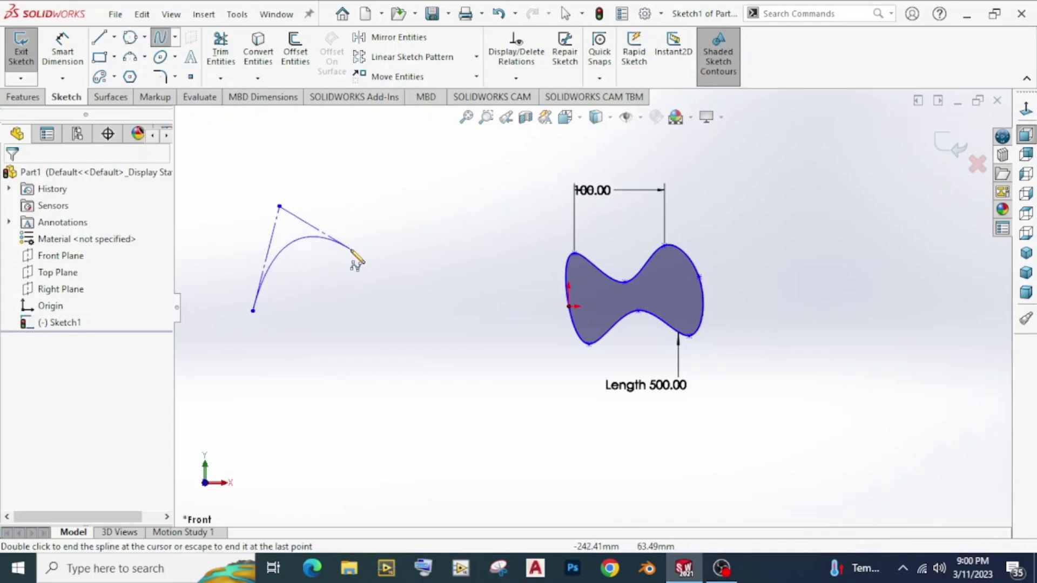
click(320, 275)
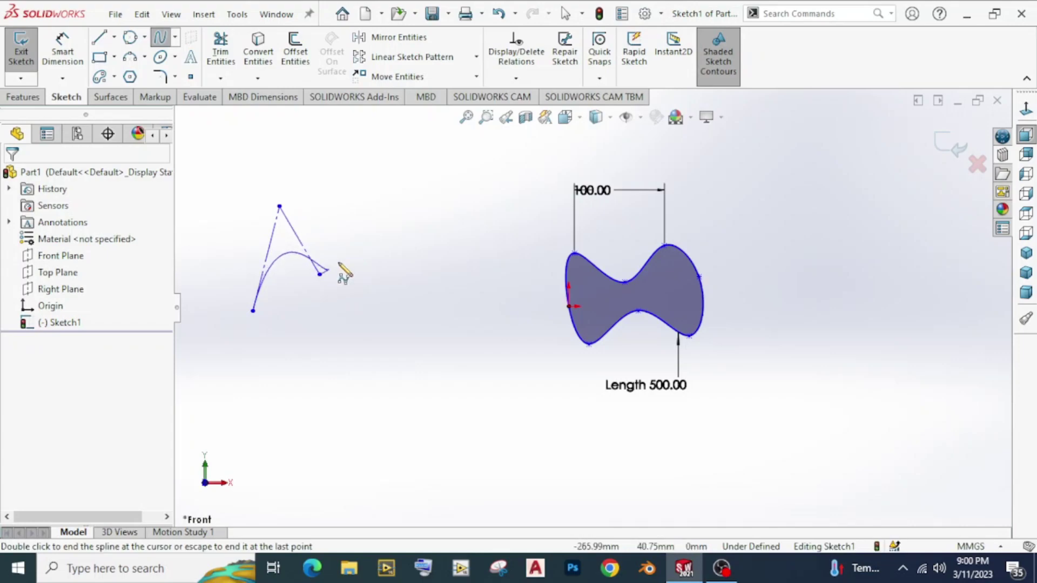
click(363, 222)
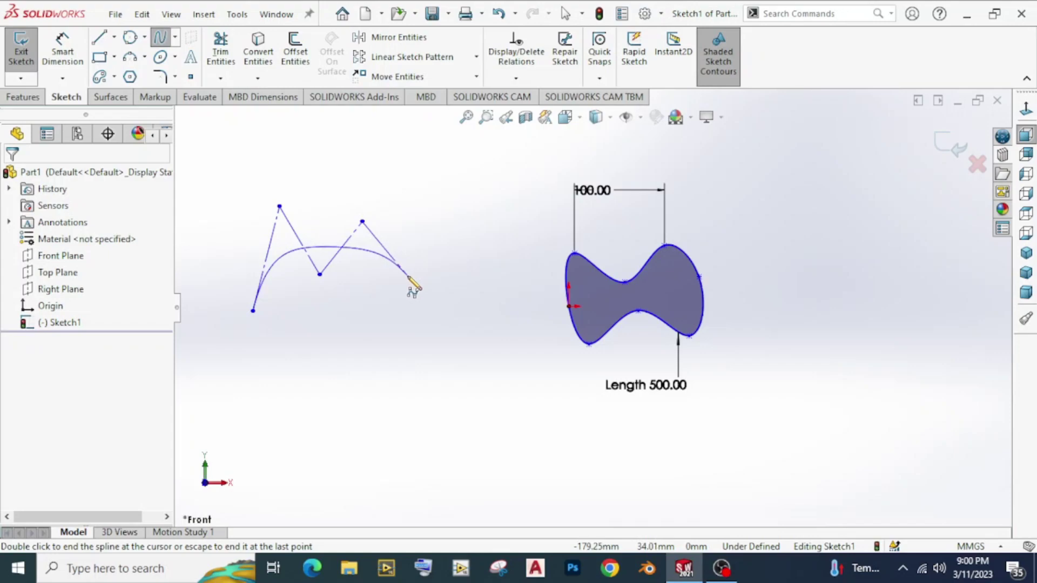
click(399, 271)
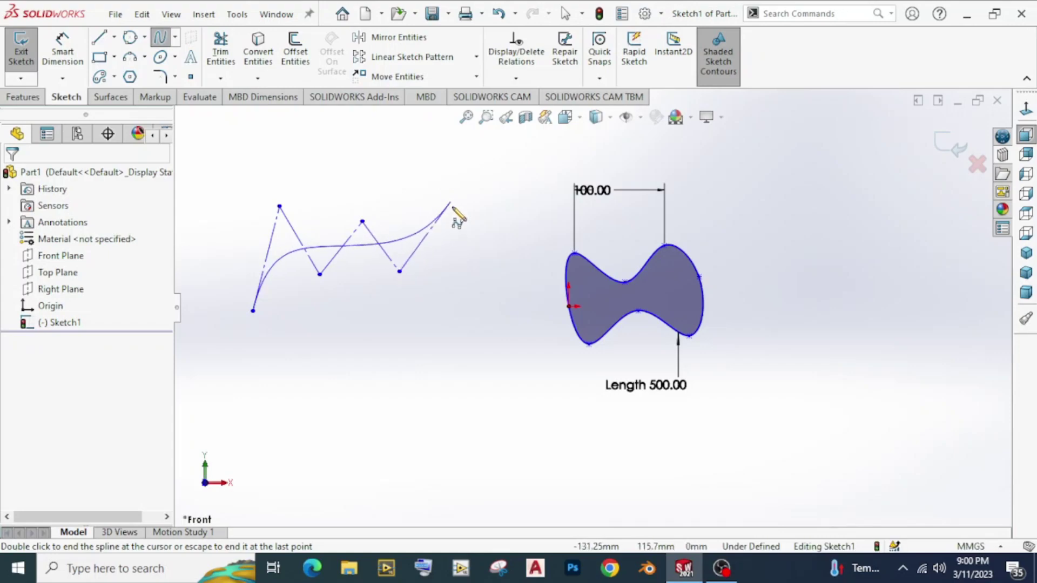
click(453, 215)
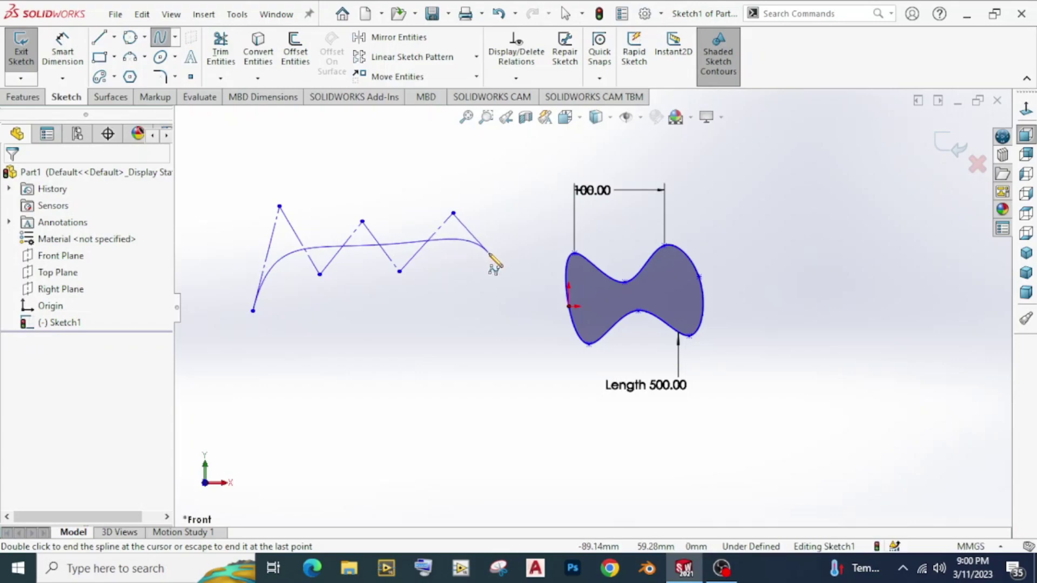
click(488, 253)
click(513, 186)
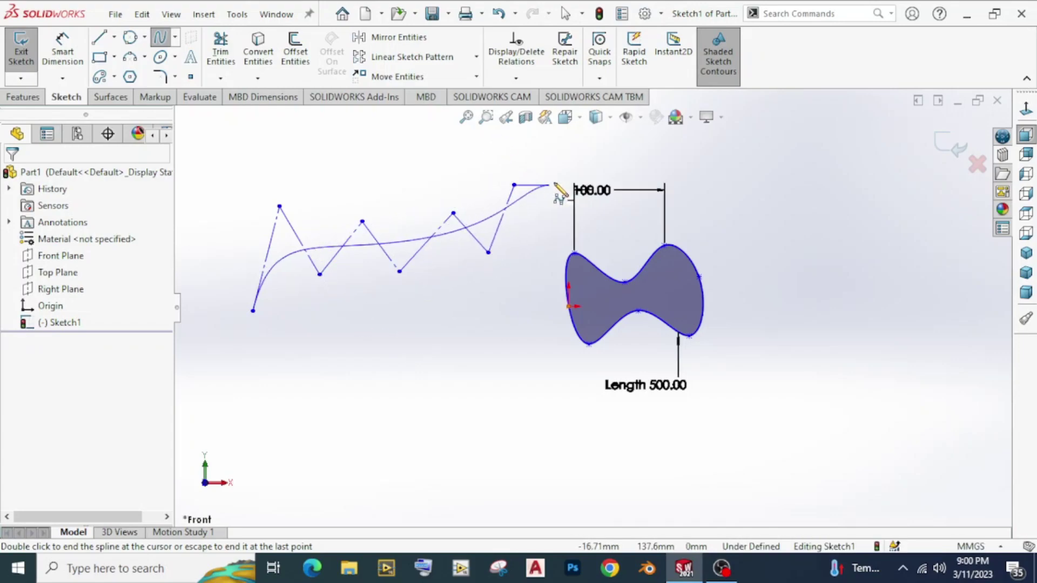
right_click(526, 179)
click(534, 187)
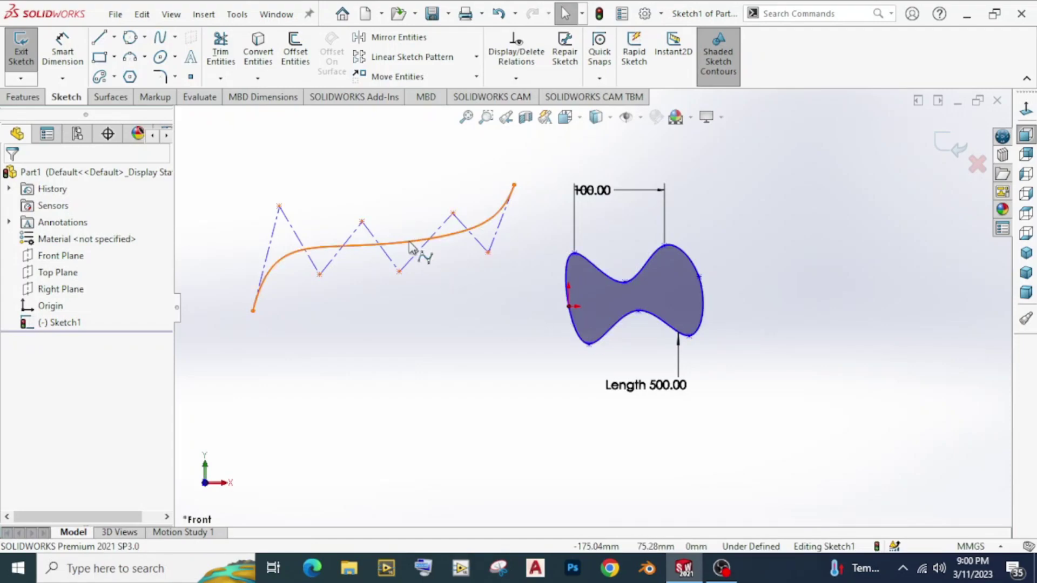
Step: Dimension the vertical height of the style spline's first control polygon line and set it to 115 mm
click(63, 47)
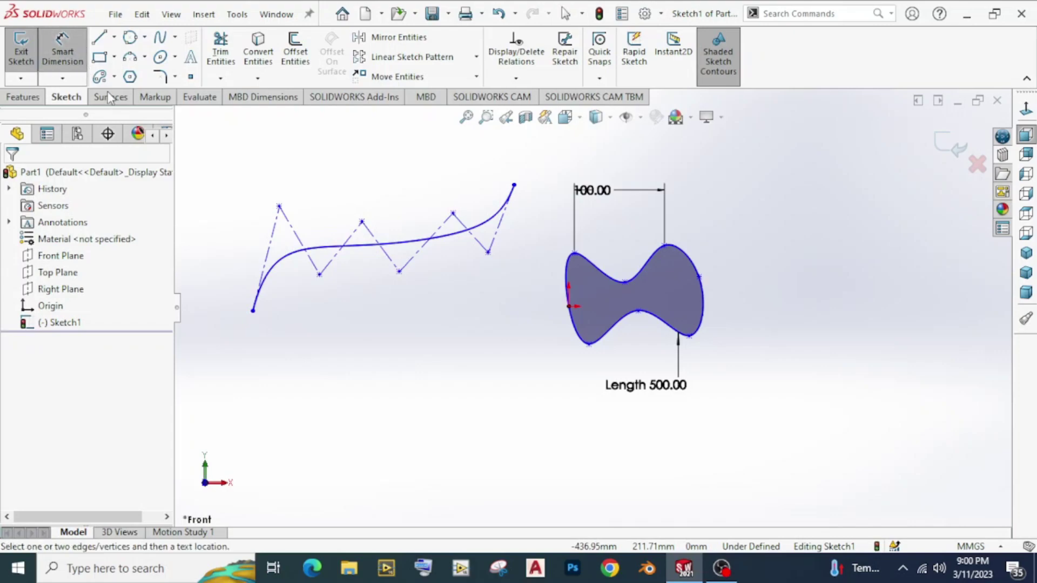
click(271, 251)
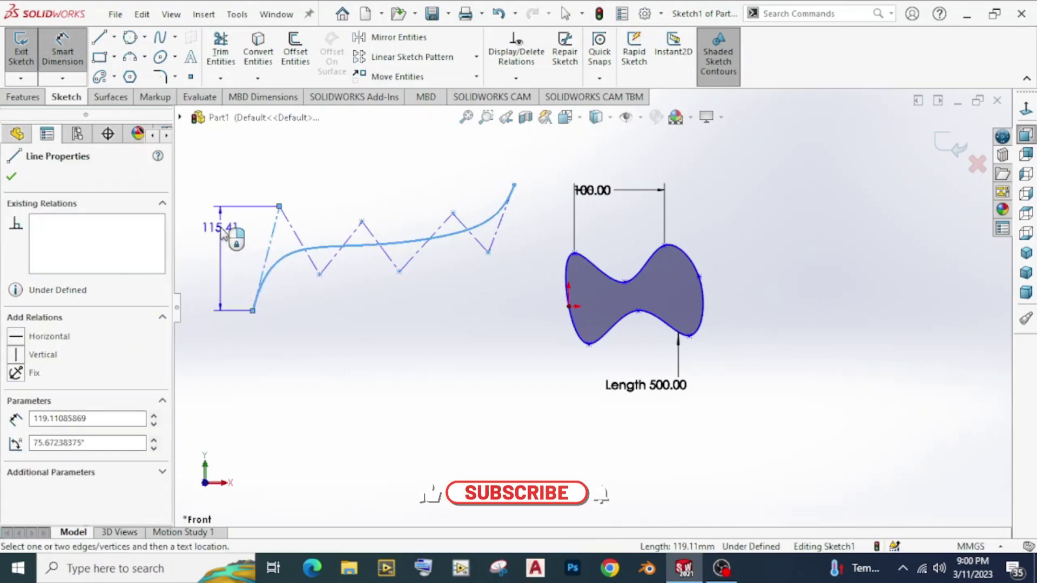
click(224, 232)
text(115)
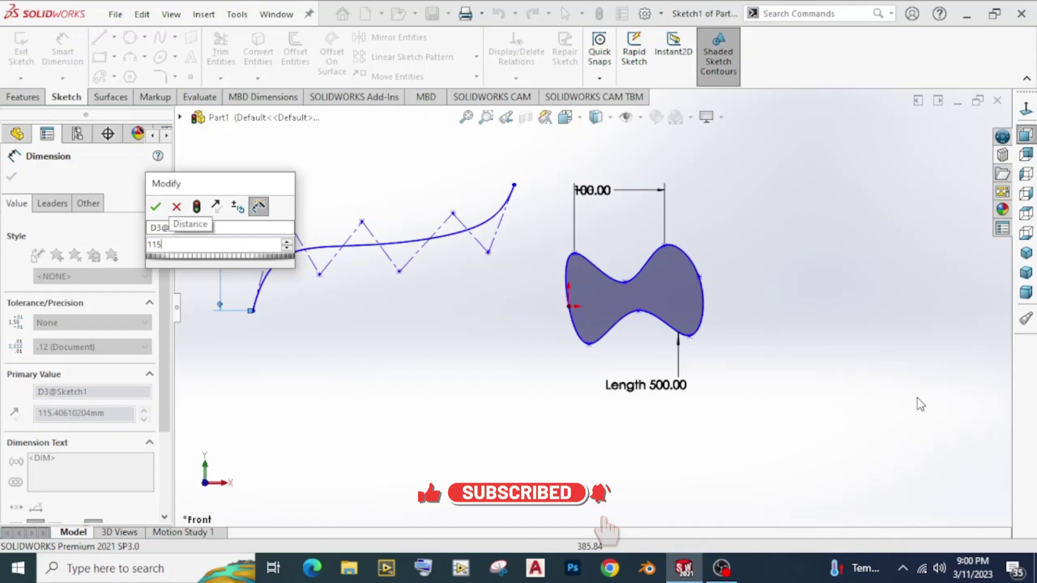
key(Return)
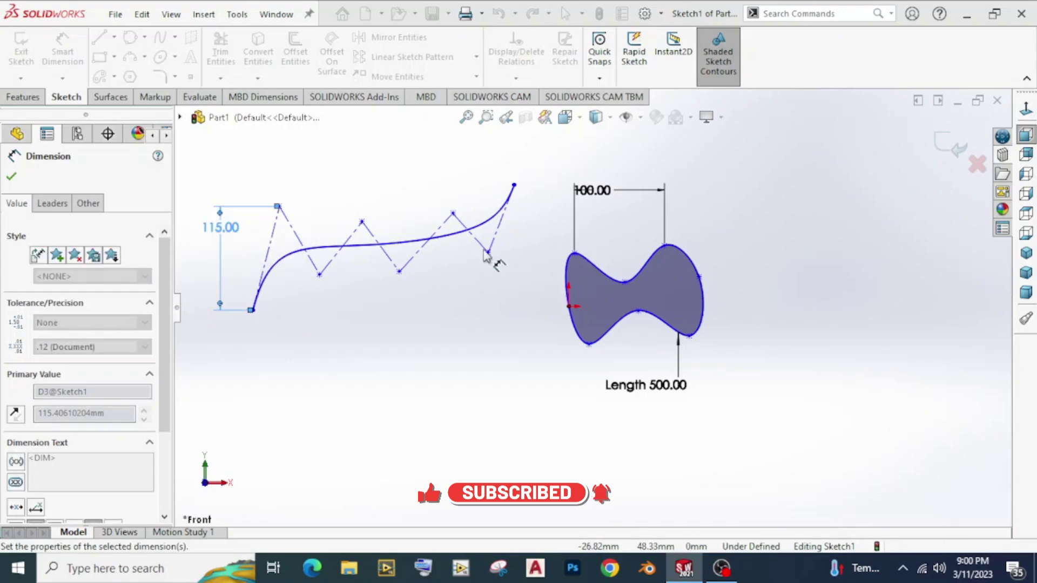
Step: Dimension the style spline's curve length, set it to 350 mm, and end the Smart Dimension tool
click(391, 245)
click(406, 389)
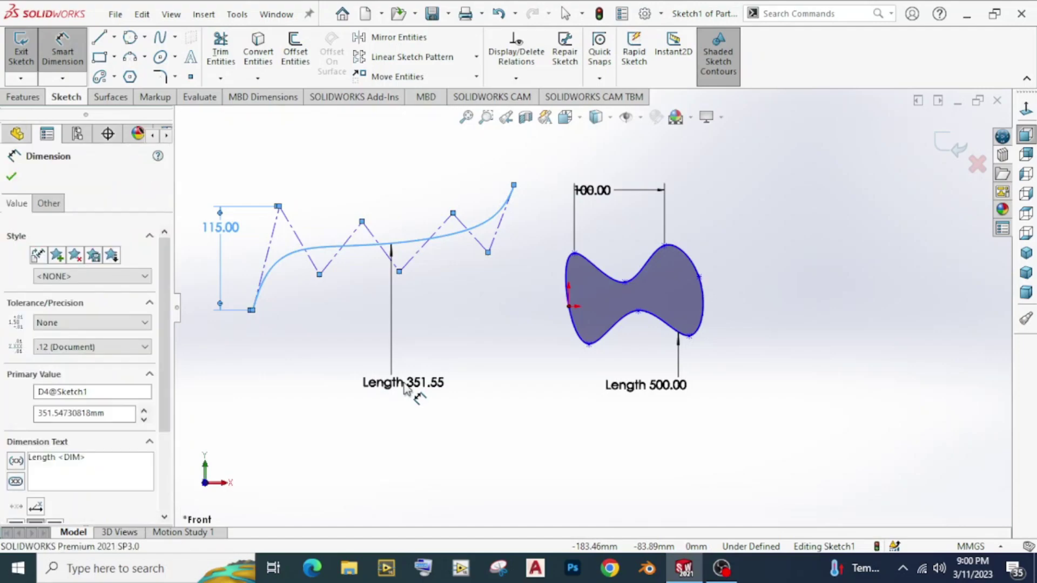
text(350)
key(Return)
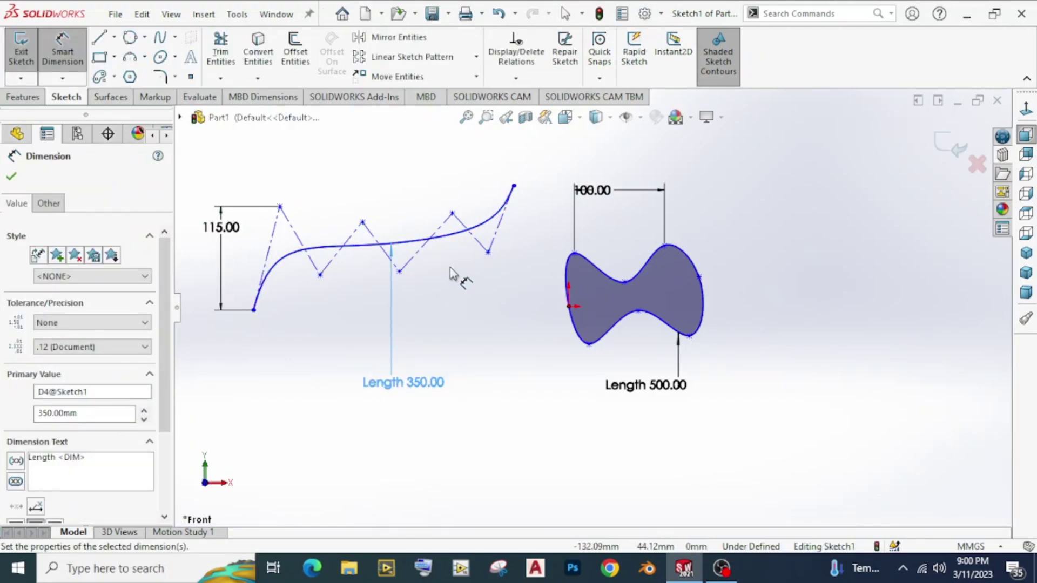
scroll(449, 267, up, 2)
scroll(396, 306, up, 1)
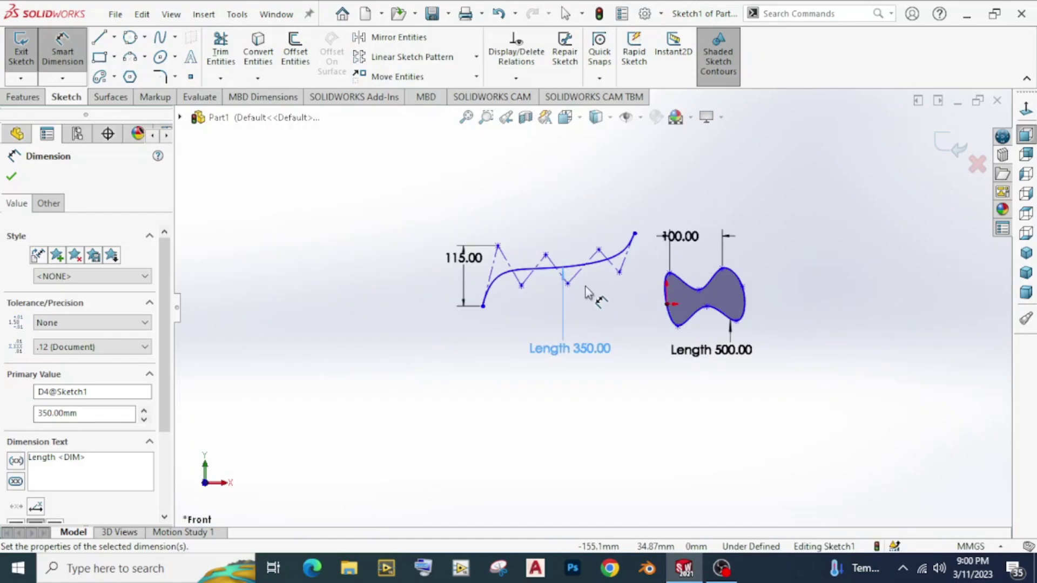
click(9, 177)
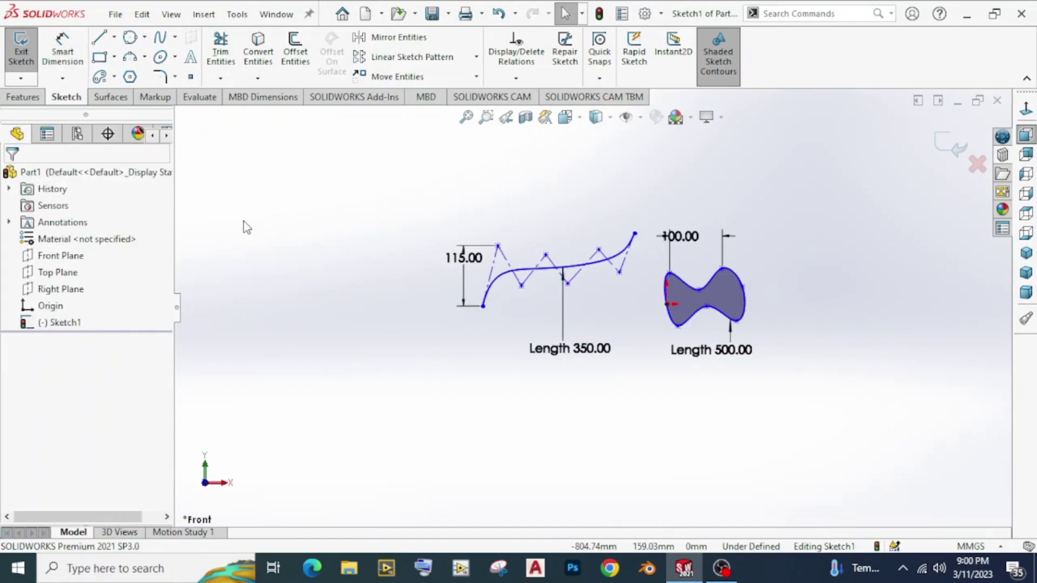
Step: Select the style spline and review its existing relations, options, curve type and parameters
click(554, 272)
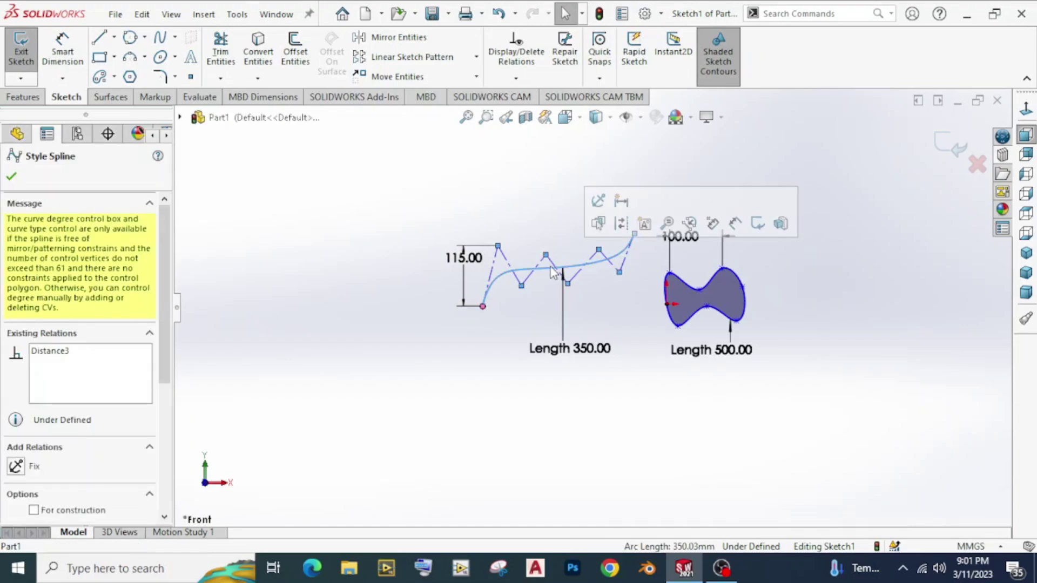
scroll(475, 303, down, 1)
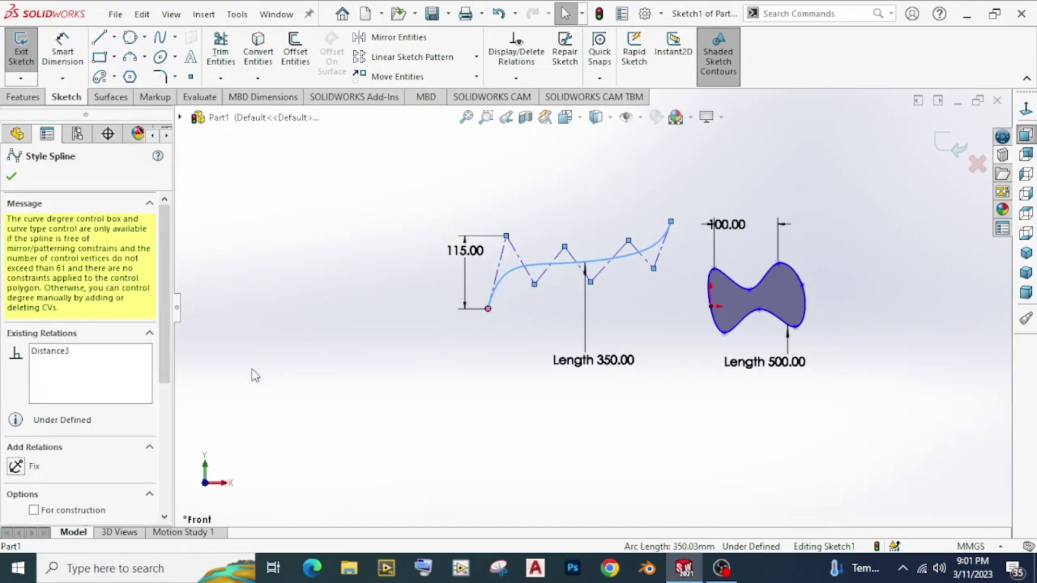
drag(170, 334, 163, 378)
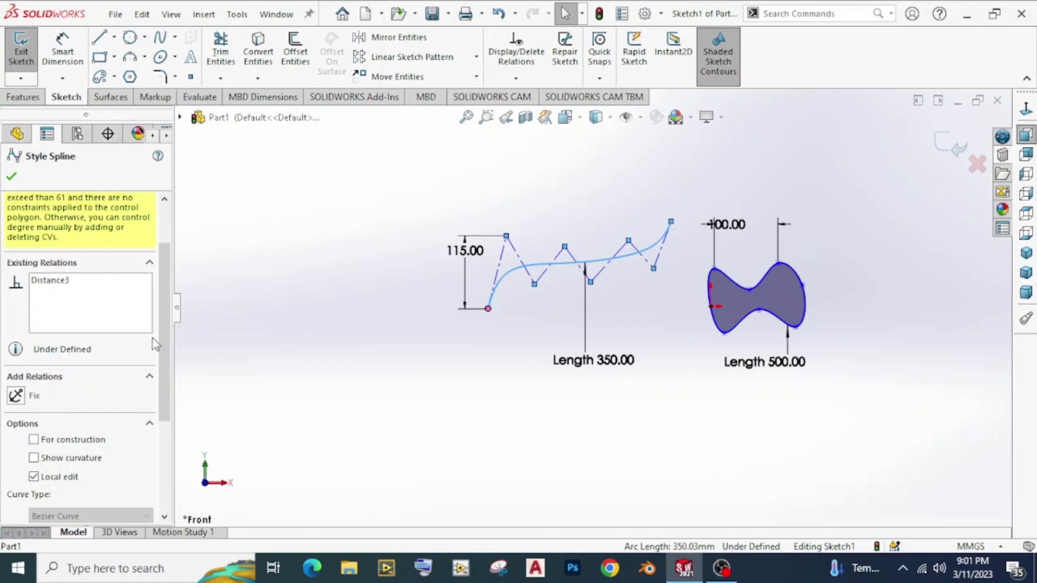
drag(162, 345, 170, 439)
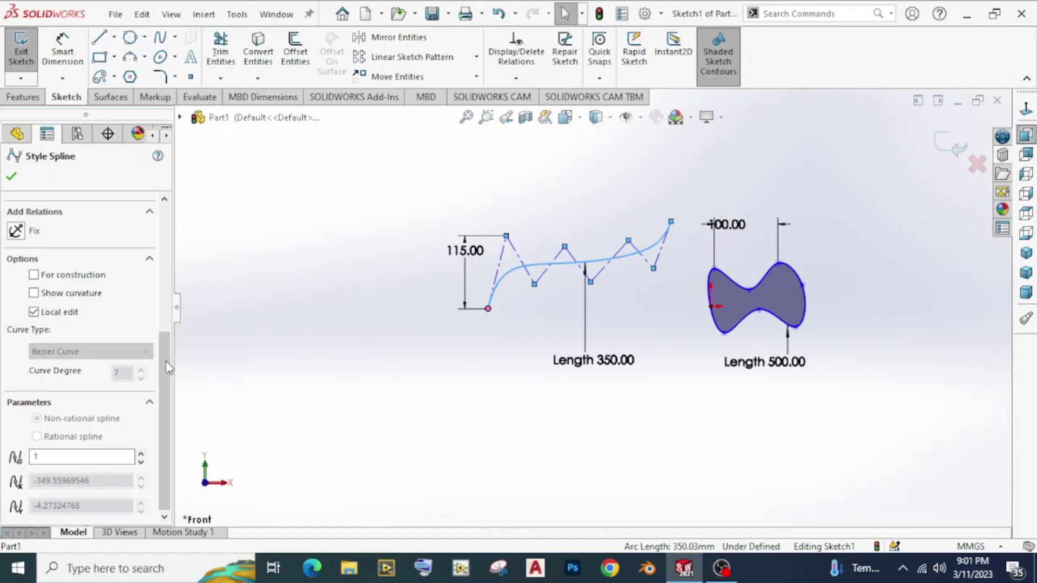
Step: Finish reviewing the style spline and delete all existing curves and dimensions from the sketch
scroll(591, 273, up, 2)
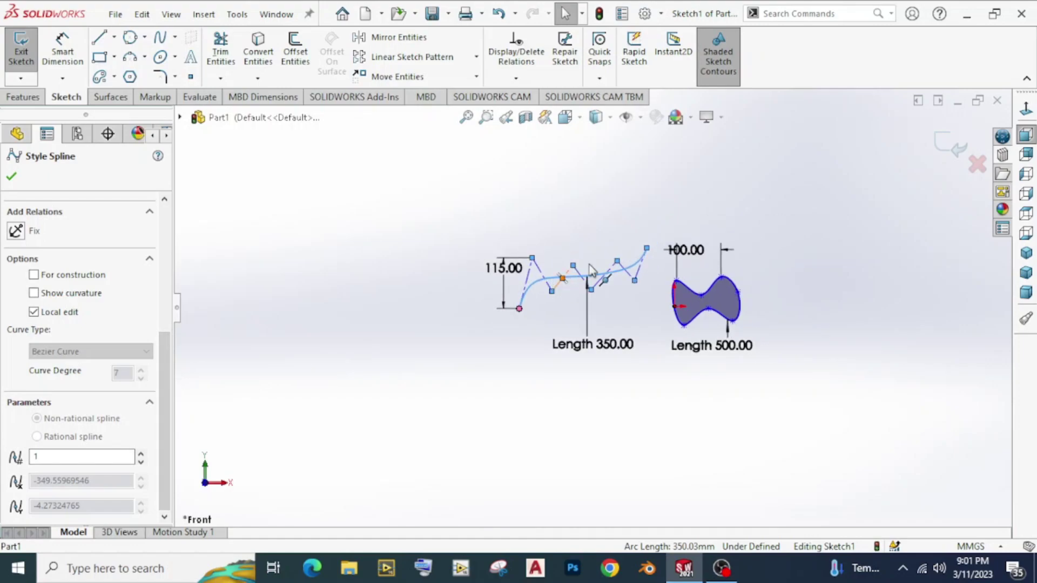
click(13, 176)
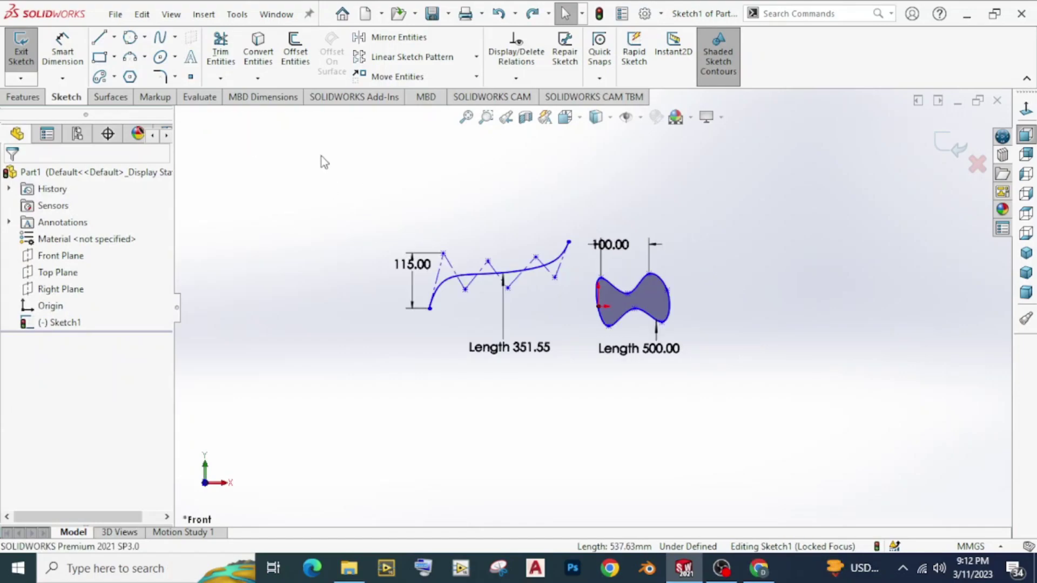
mouse_move(295, 129)
mouse_down()
mouse_move(663, 369)
mouse_move(852, 526)
mouse_up()
key(Delete)
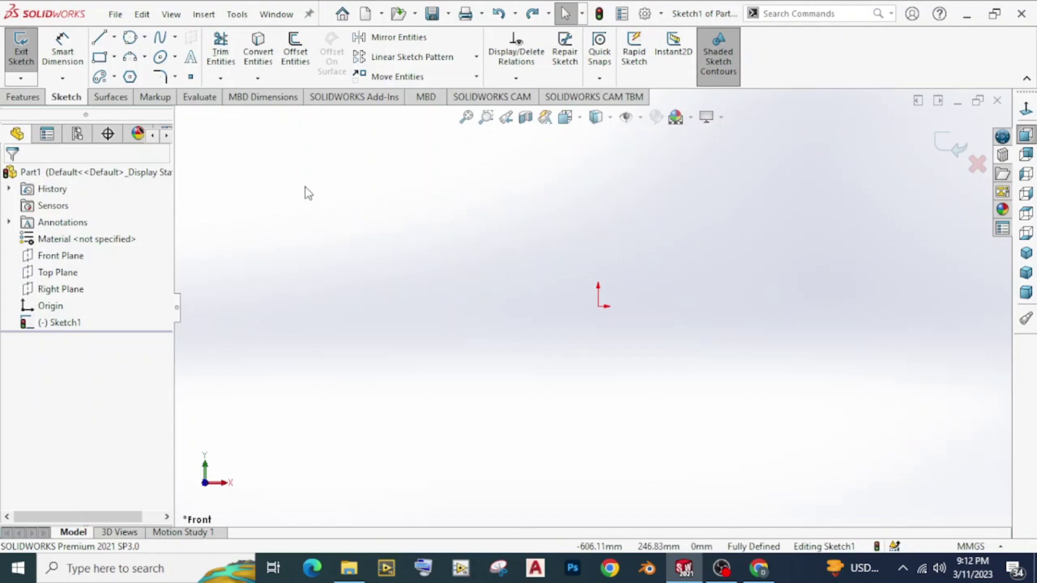
Step: Sketch a horizontal line passing through the origin, extending to both sides of it, and end the Line tool
click(176, 38)
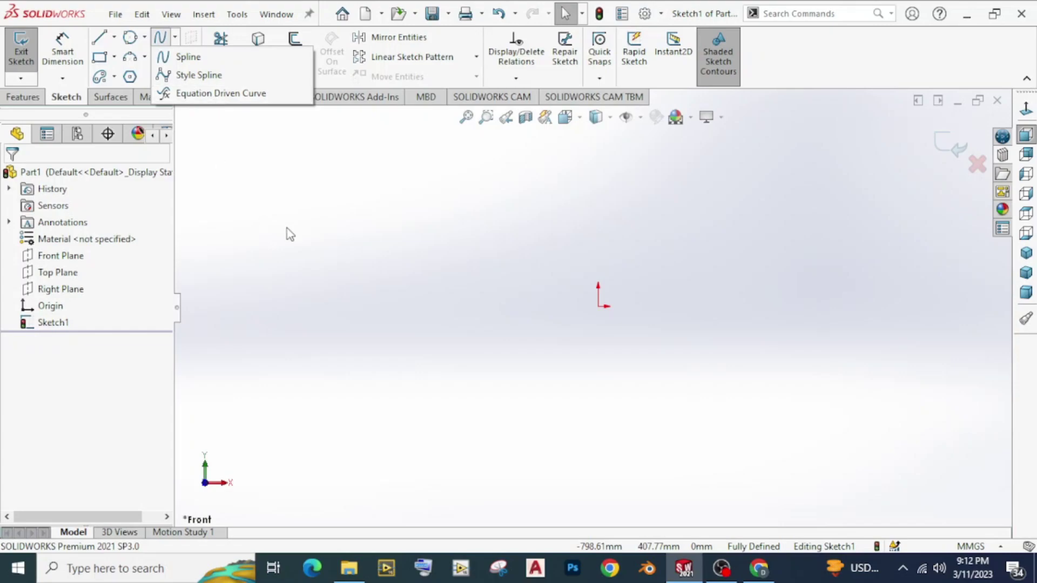
click(99, 36)
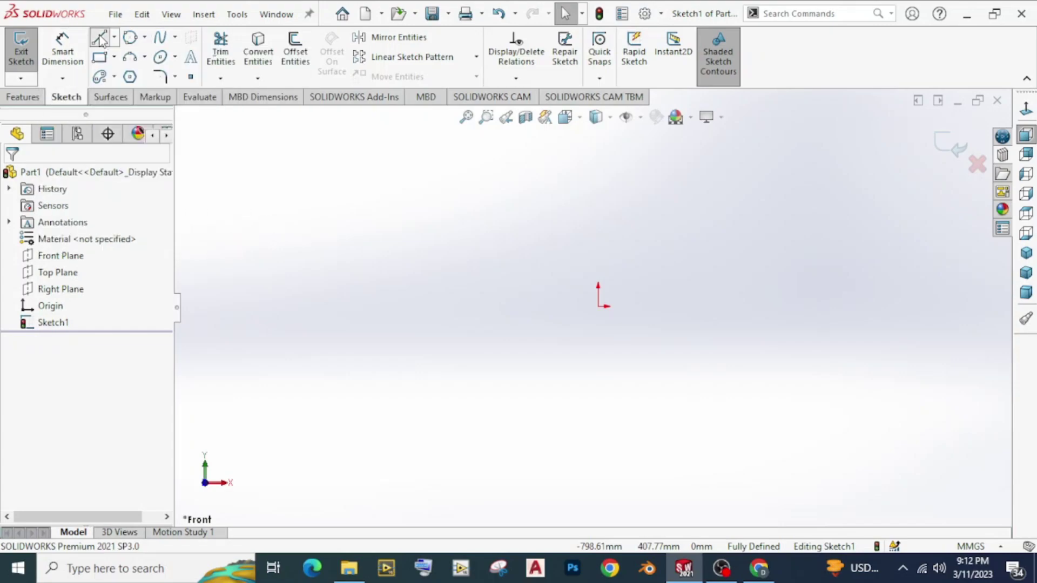
drag(597, 306, 505, 306)
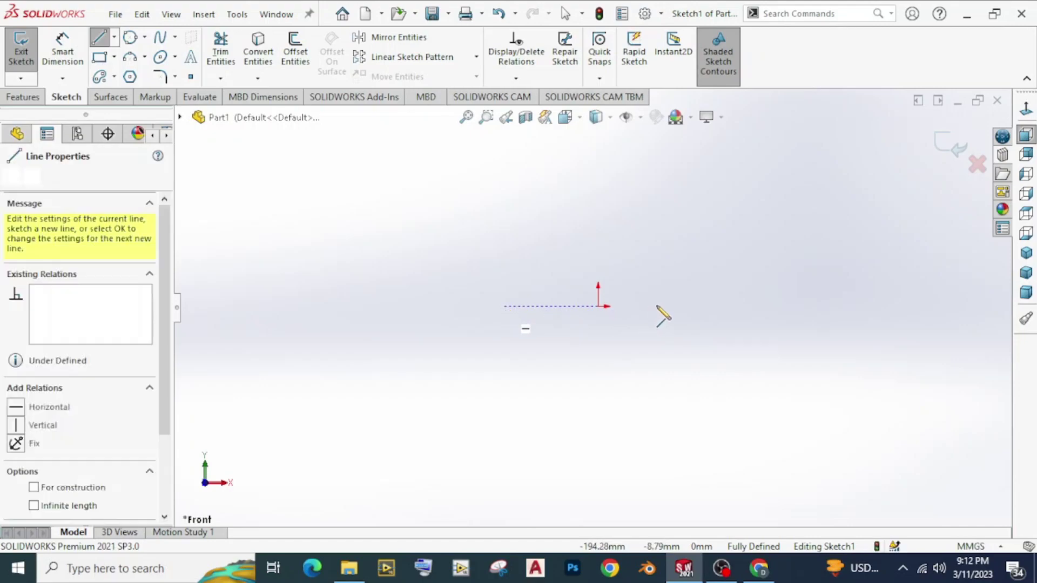
click(722, 306)
right_click(729, 300)
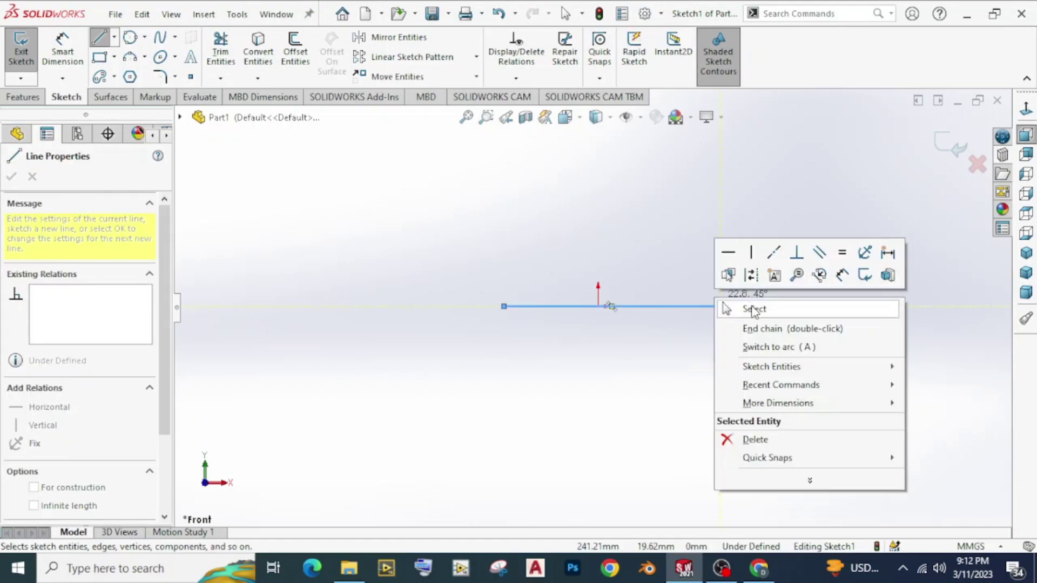
click(754, 310)
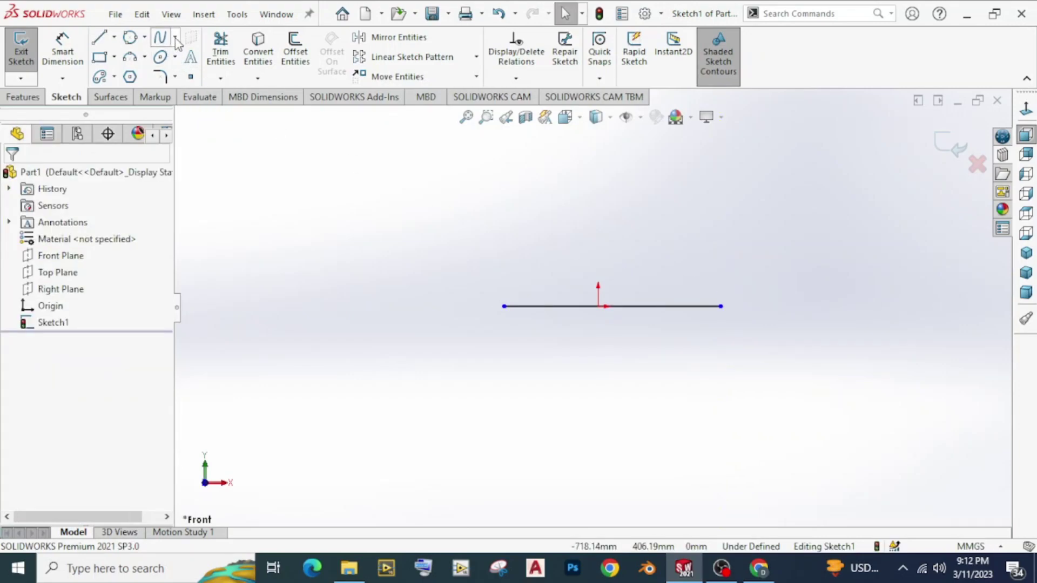
Step: Start an explicit Equation Driven Curve with y = 4*sin(x), x1 = 0 and x2 = 10, and inspect its preview at the origin
click(175, 38)
click(205, 93)
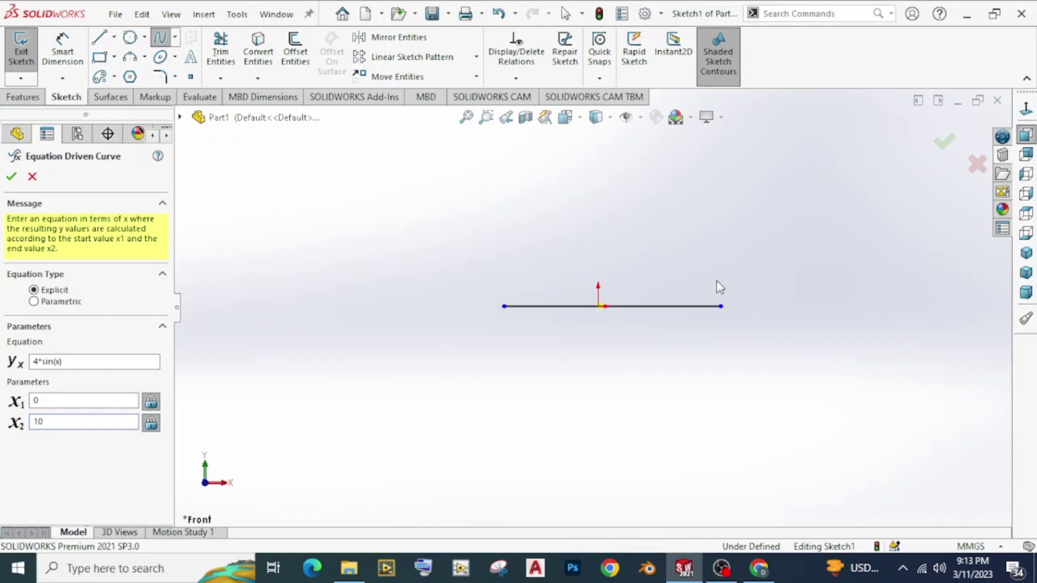
scroll(609, 322, up, 1)
scroll(604, 315, down, 3)
scroll(604, 315, down, 15)
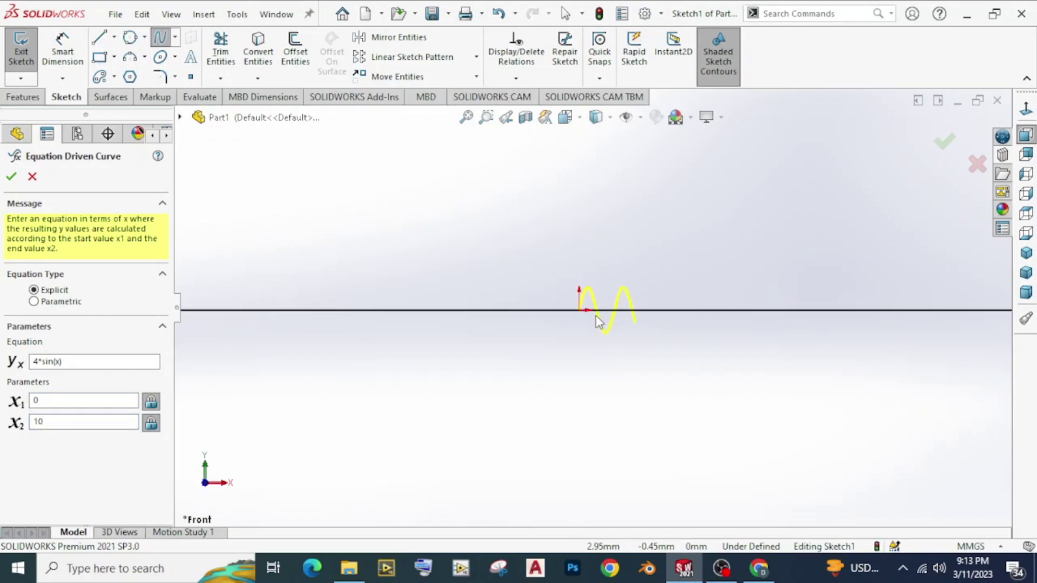
scroll(602, 316, down, 2)
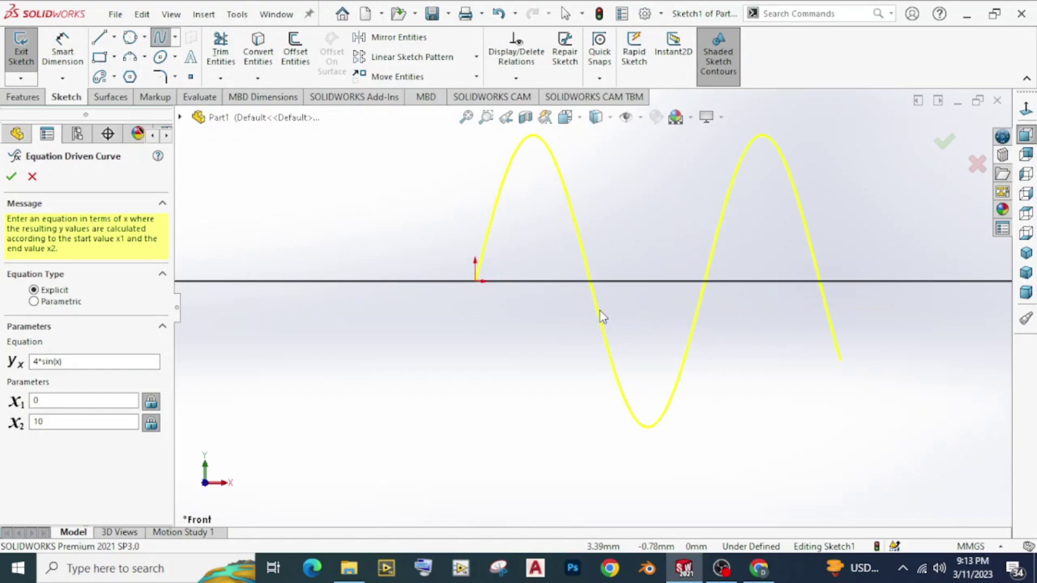
scroll(602, 318, up, 4)
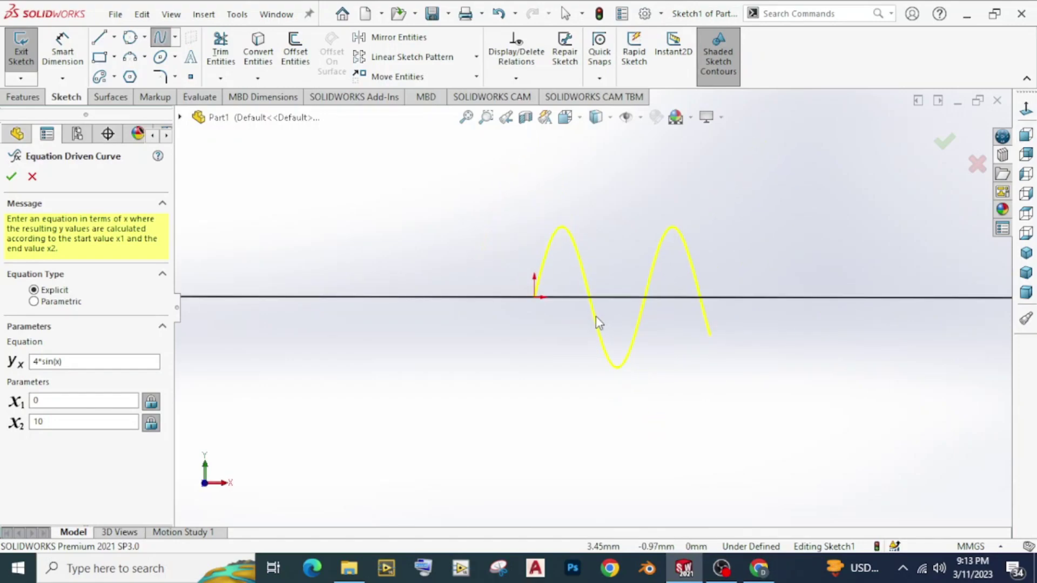
scroll(600, 319, up, 2)
scroll(621, 329, down, 1)
scroll(620, 329, down, 1)
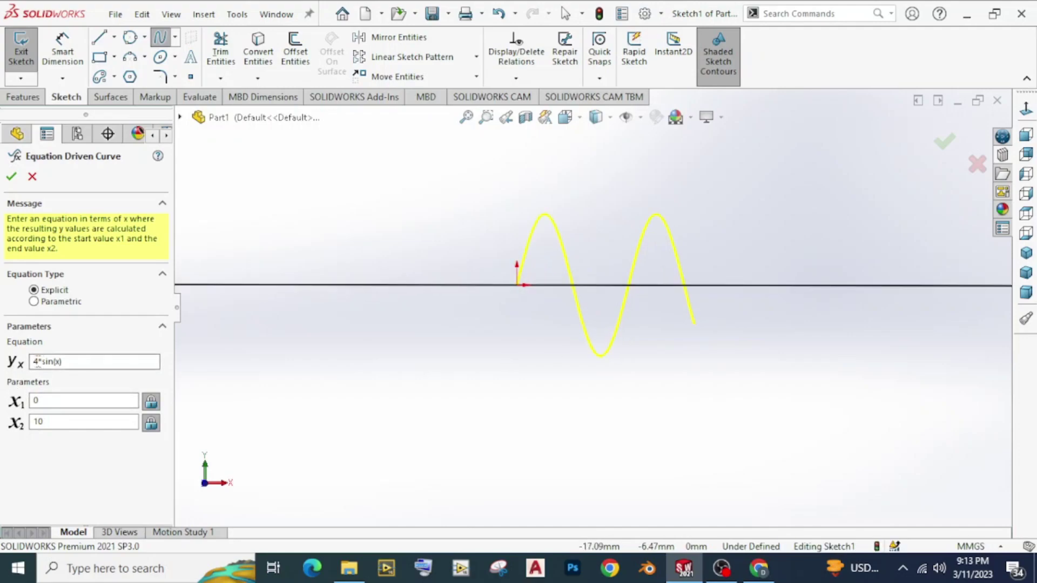
Step: Change the curve's equation to 10*sin(x)
key(BackSpace)
text(10)
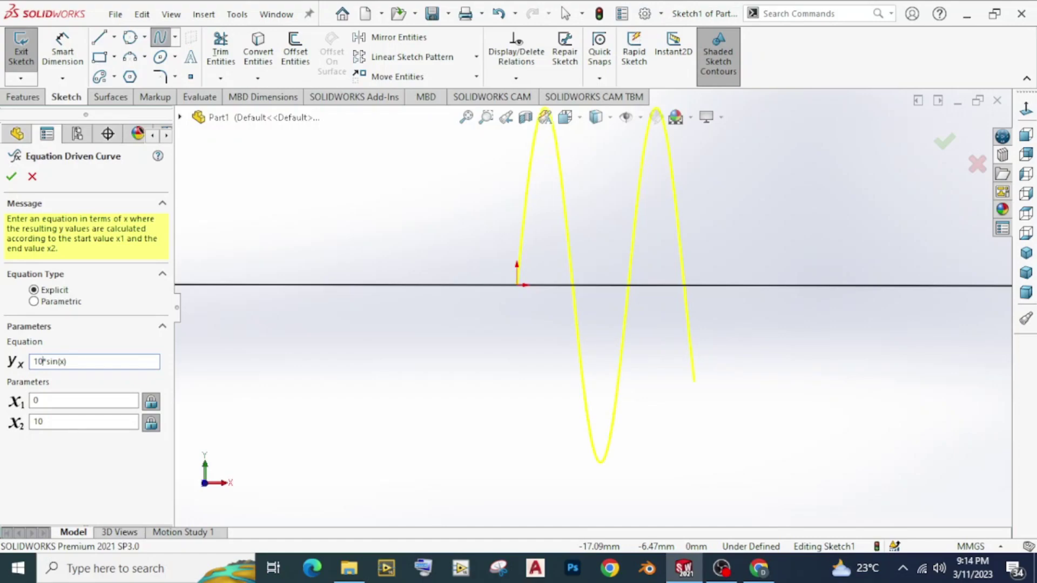
scroll(534, 286, up, 2)
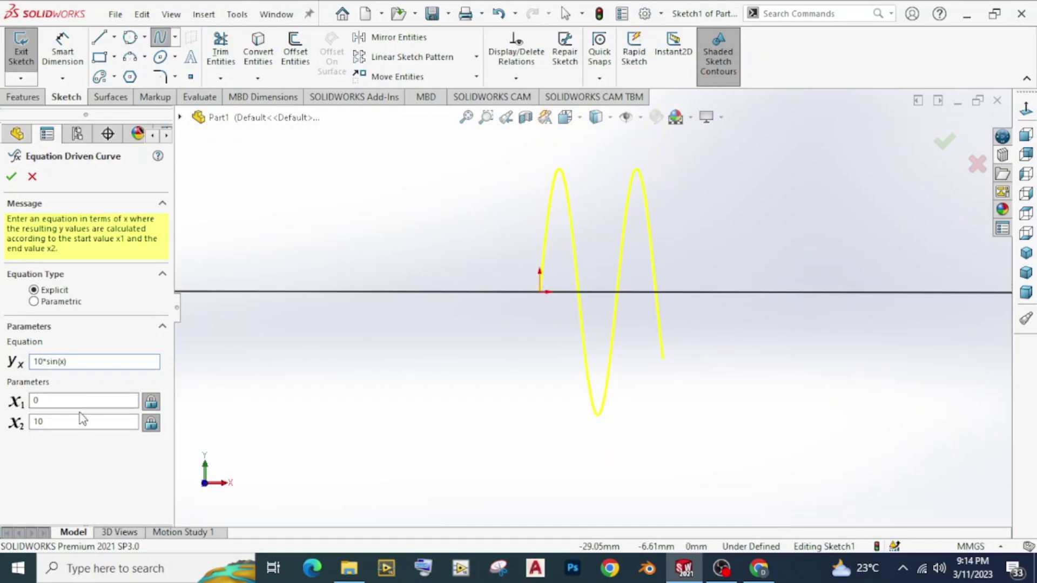
Step: Open the curve's x2 end value for editing
drag(65, 424, 2, 423)
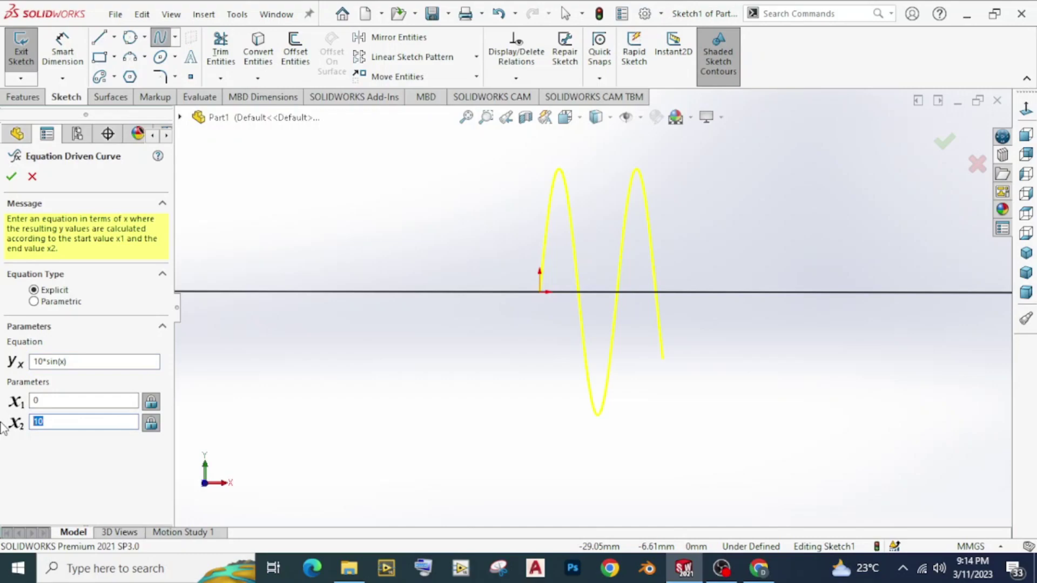